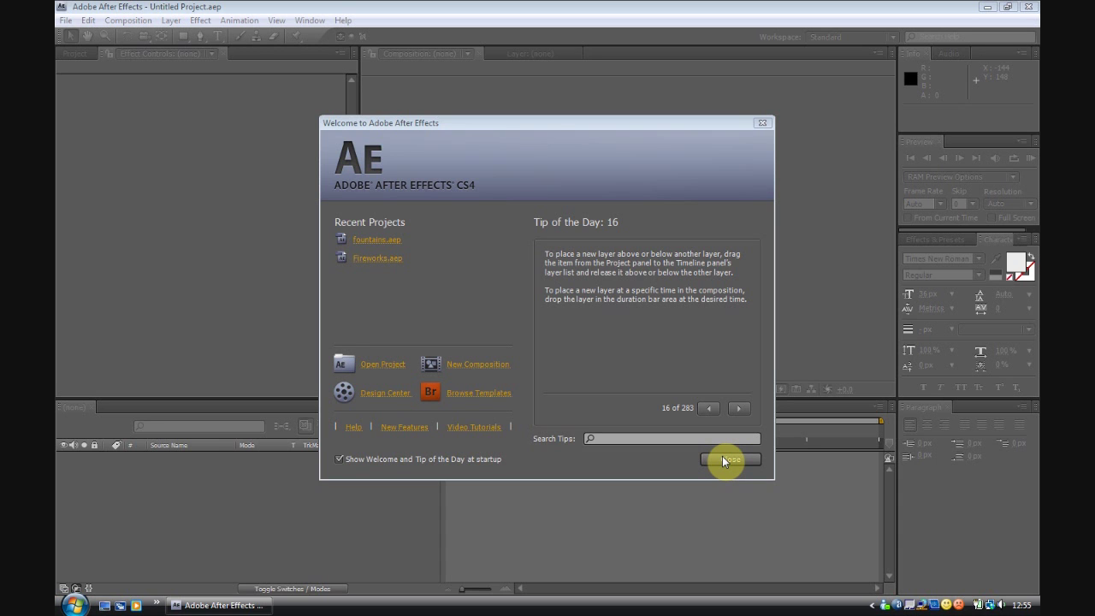
# Create a new 720×480, 30 fps composition named Comp 1 with a 0:00:05:00 duration.
pyautogui.click(730, 462)
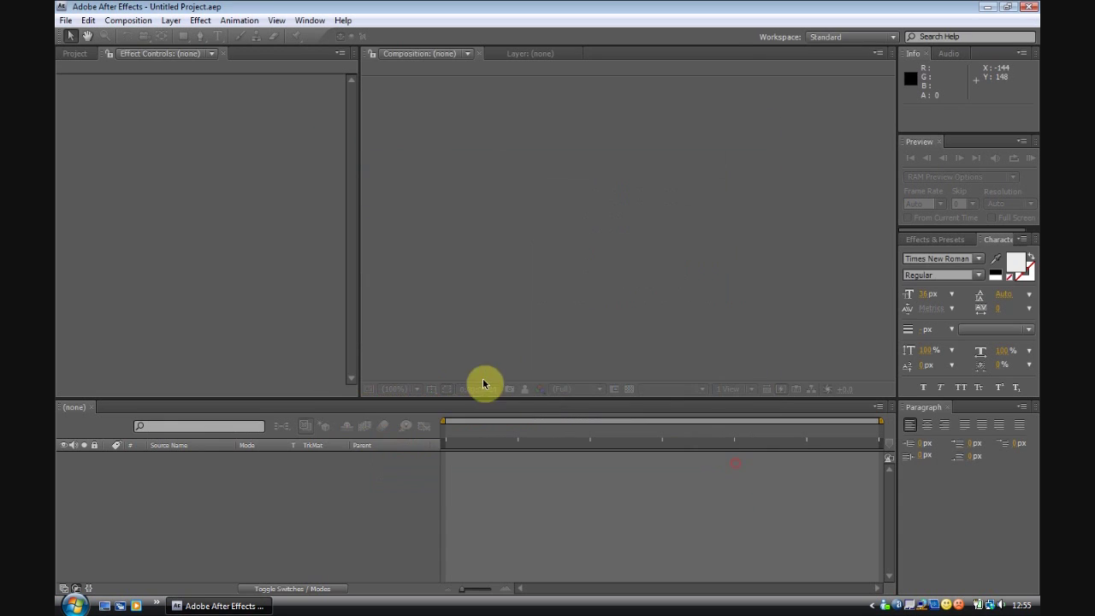
pyautogui.click(75, 54)
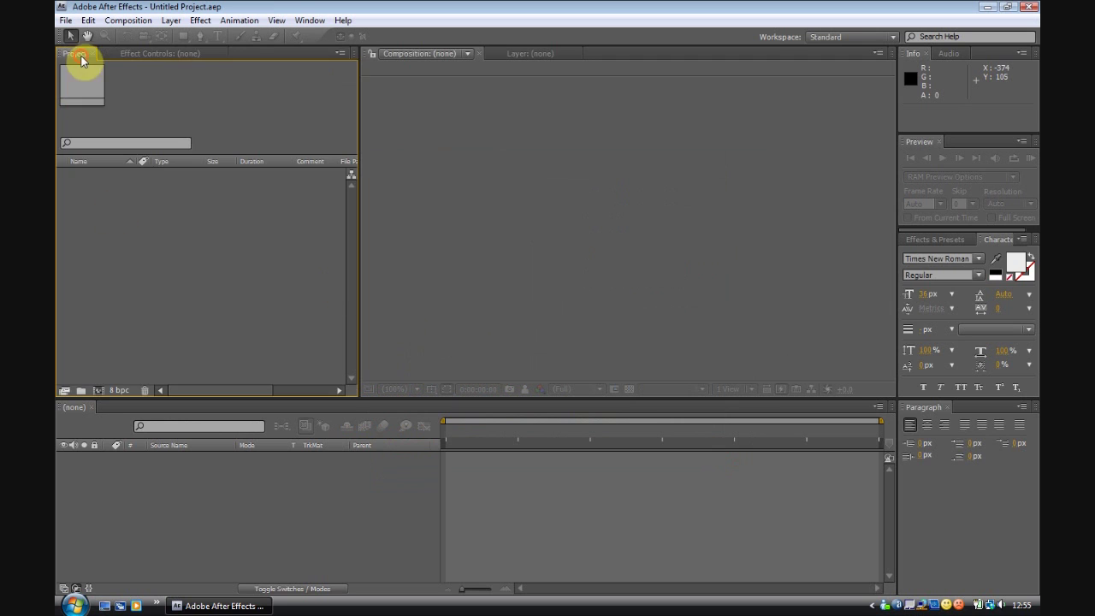
pyautogui.rightClick(187, 289)
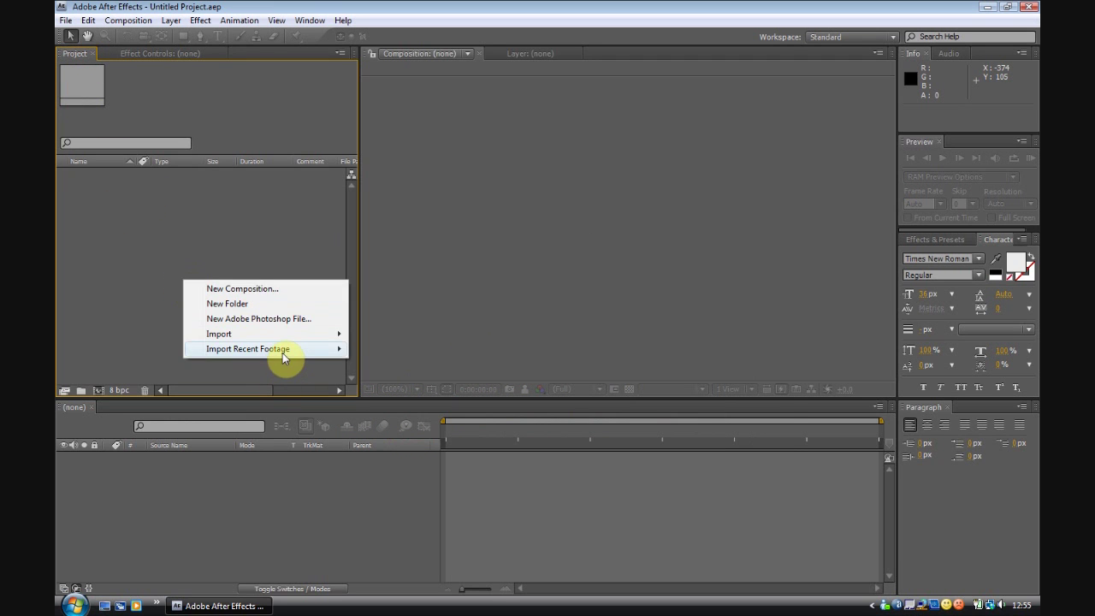
pyautogui.click(252, 292)
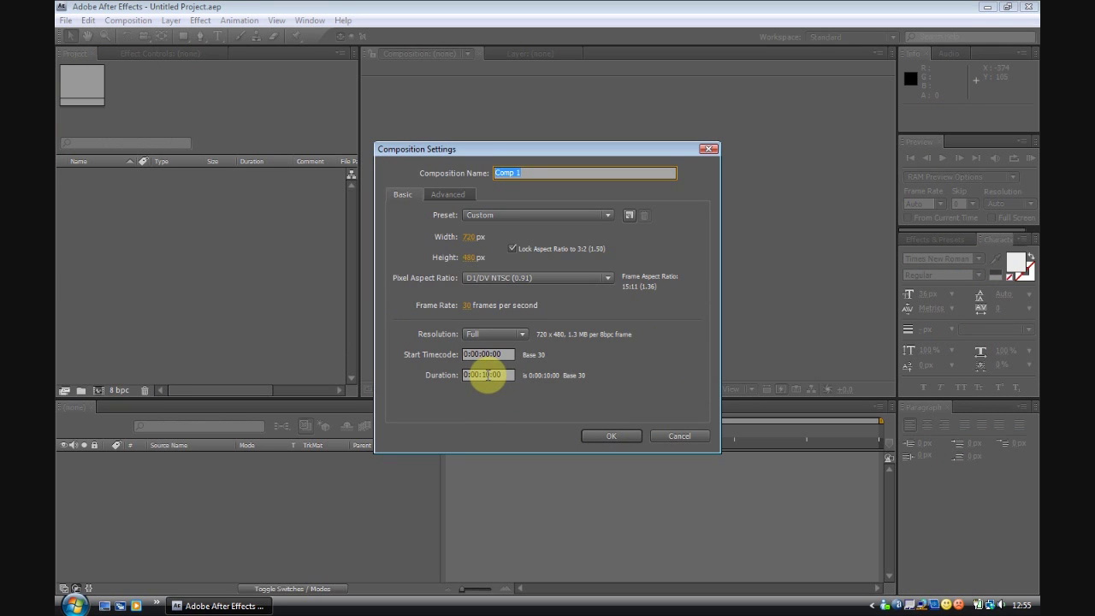
pyautogui.click(487, 374)
pyautogui.write('05')
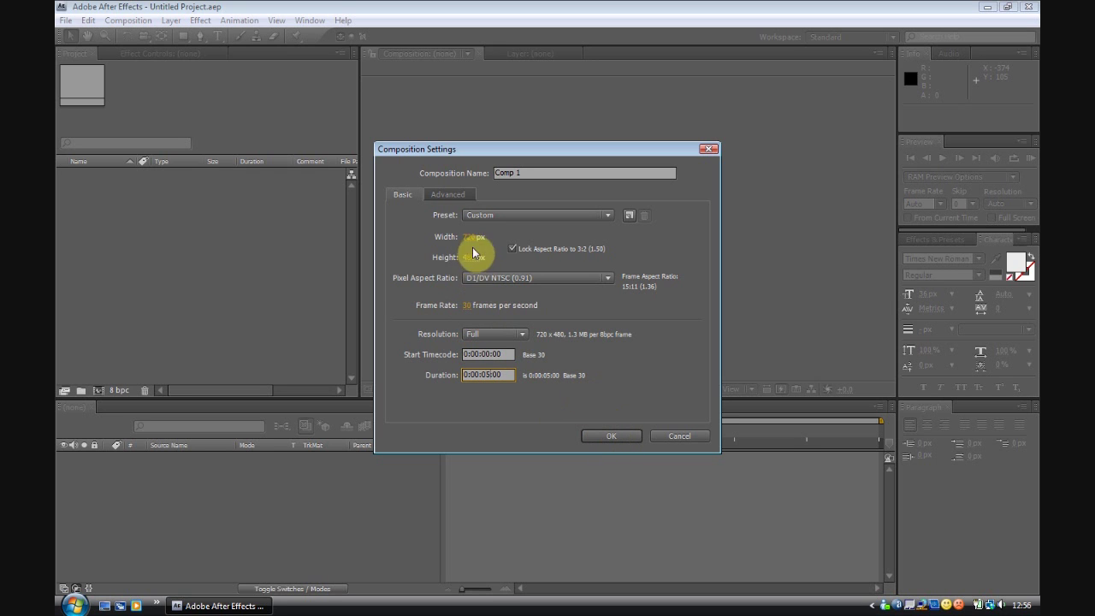
pyautogui.click(602, 437)
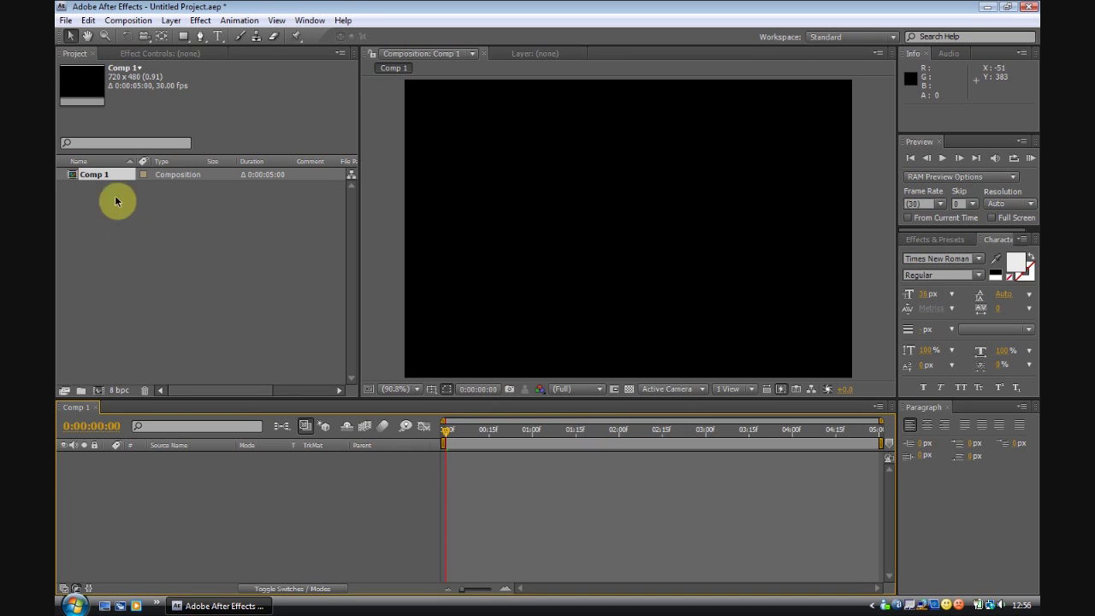
# Add a new full-frame solid layer, Dark Gray Solid 1, to Comp 1.
pyautogui.click(173, 22)
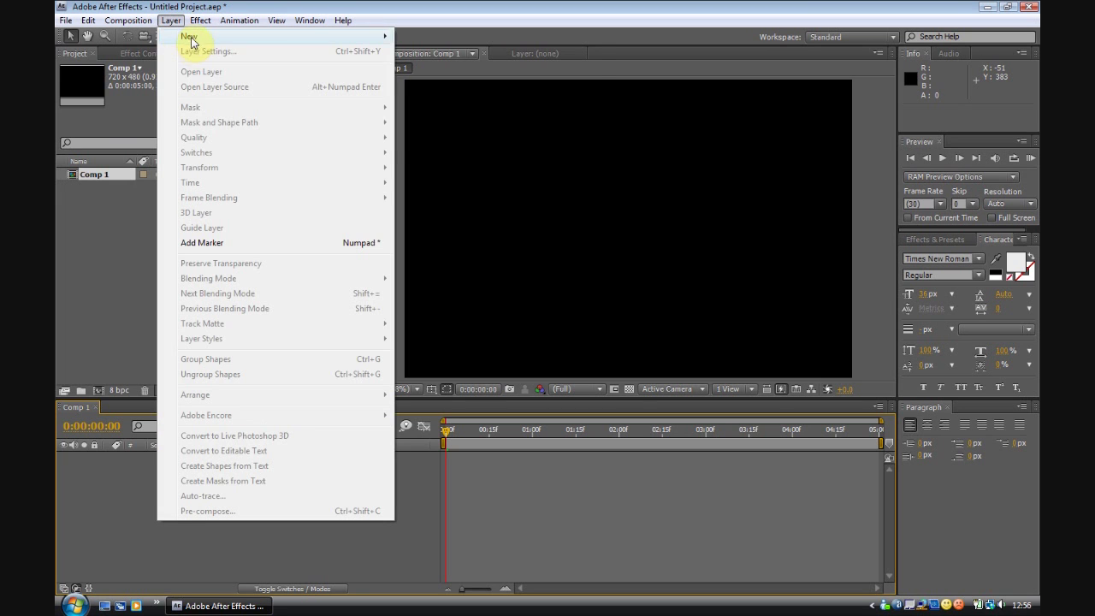
pyautogui.moveTo(189, 35)
pyautogui.click(466, 51)
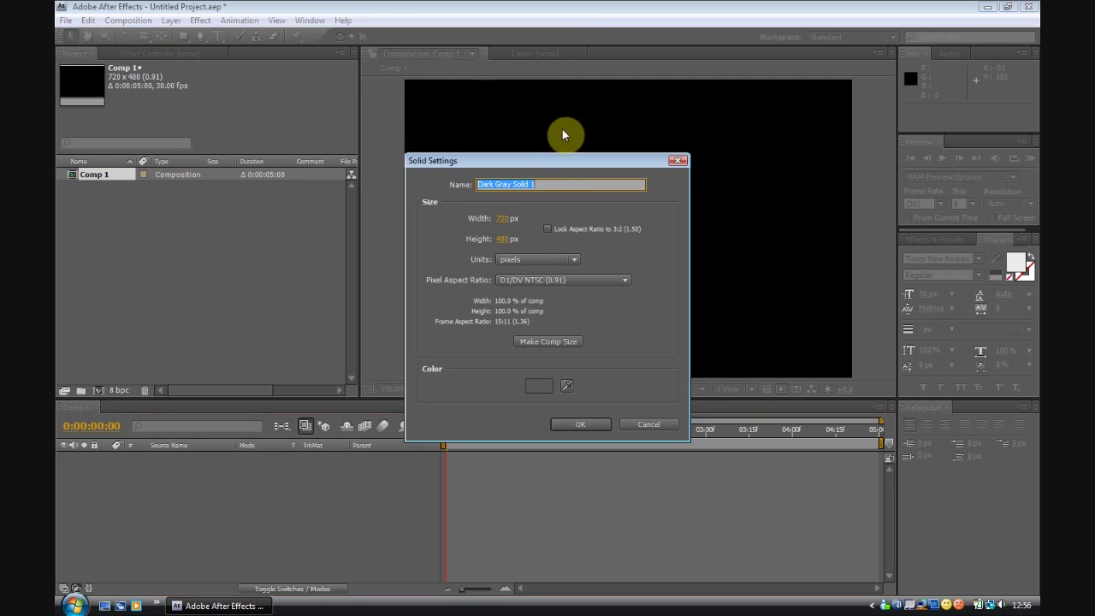
pyautogui.click(572, 424)
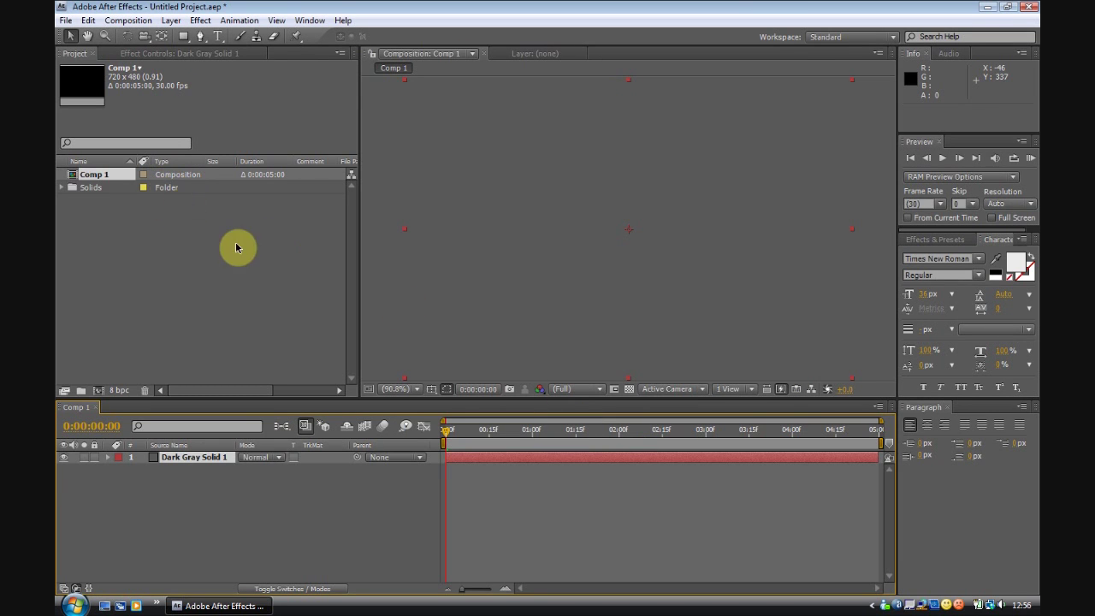
# Apply the Simulation effect CC Particle Systems II to the solid.
pyautogui.click(200, 21)
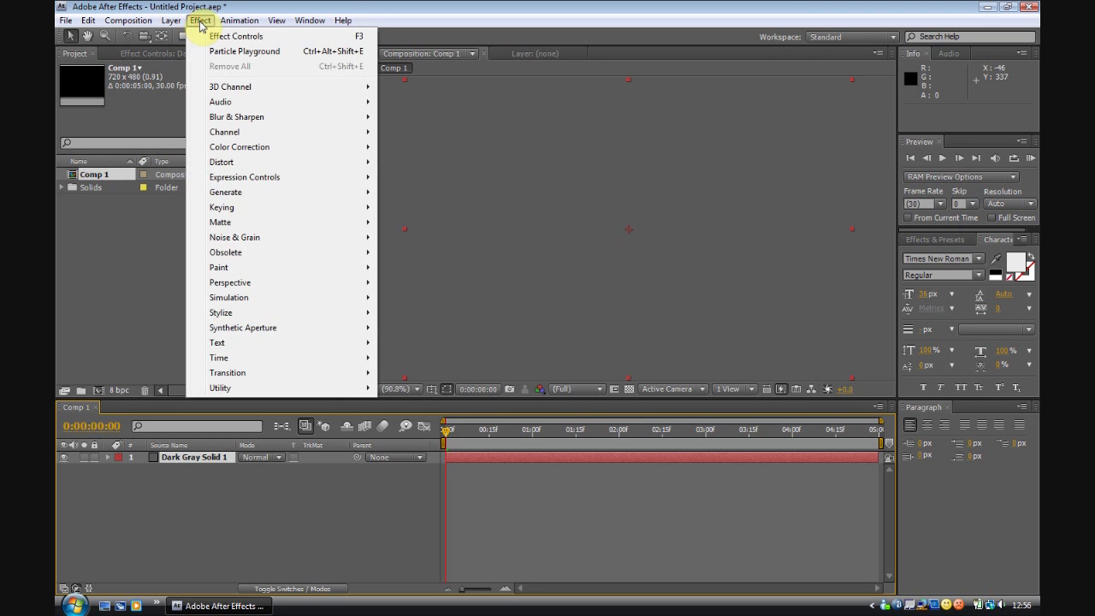
pyautogui.moveTo(326, 306)
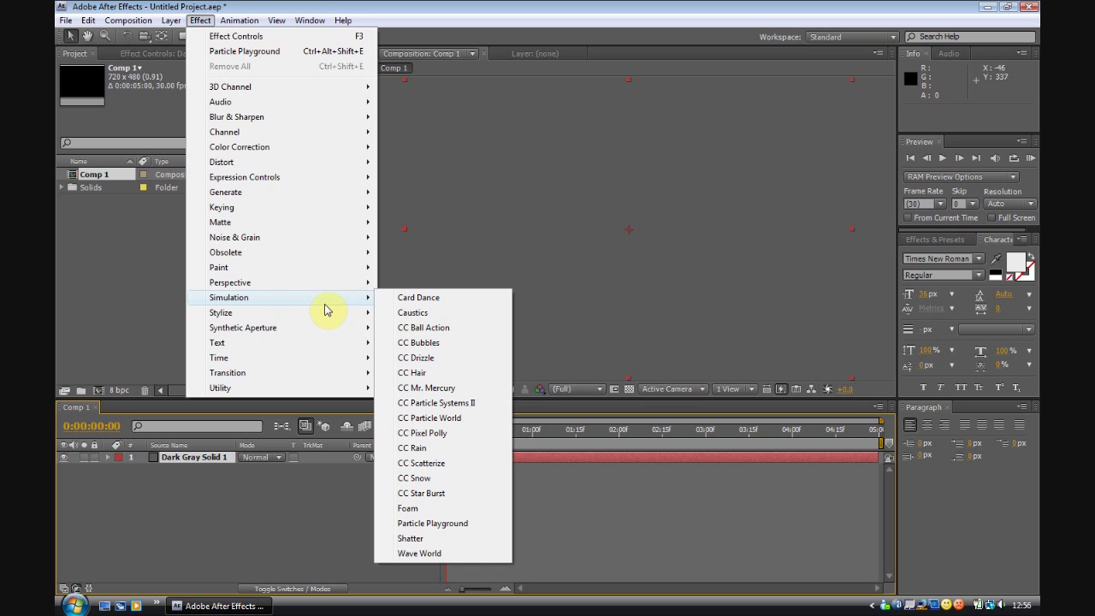
pyautogui.click(490, 407)
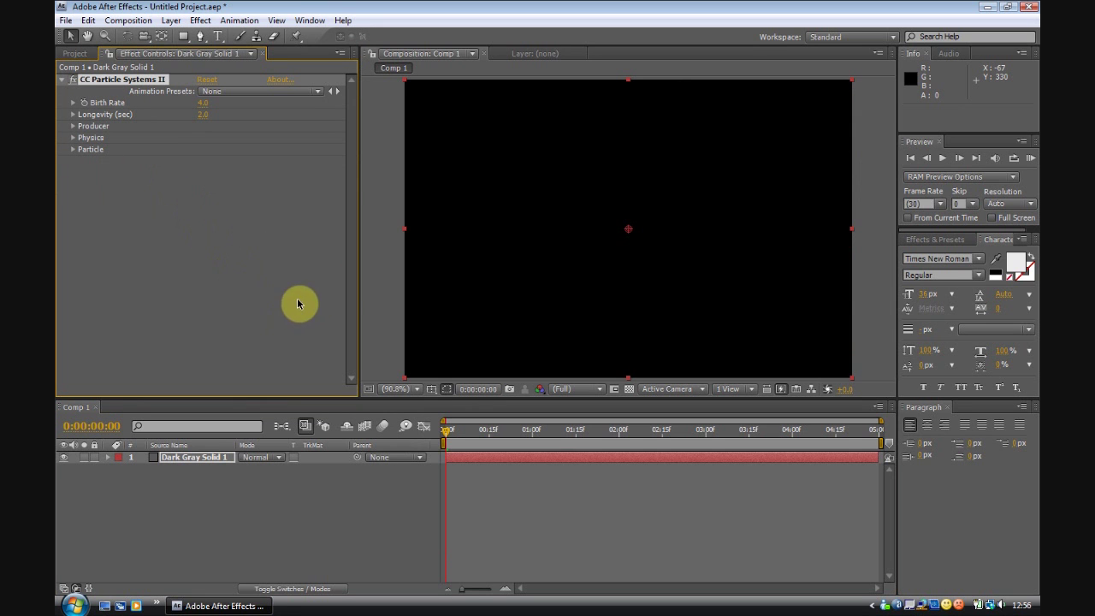
pyautogui.click(1031, 158)
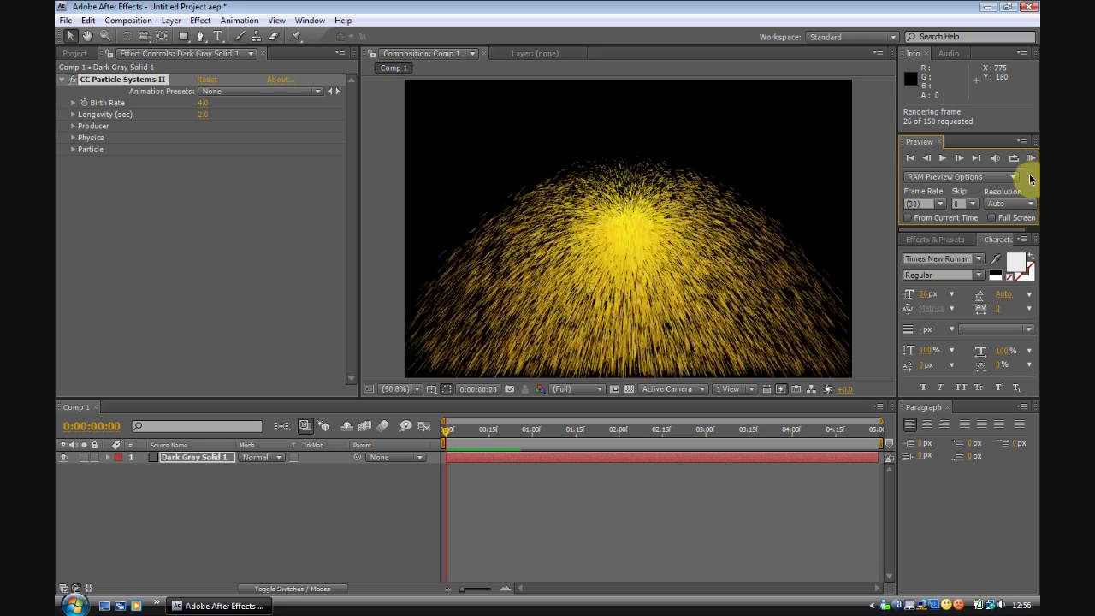
pyautogui.click(567, 335)
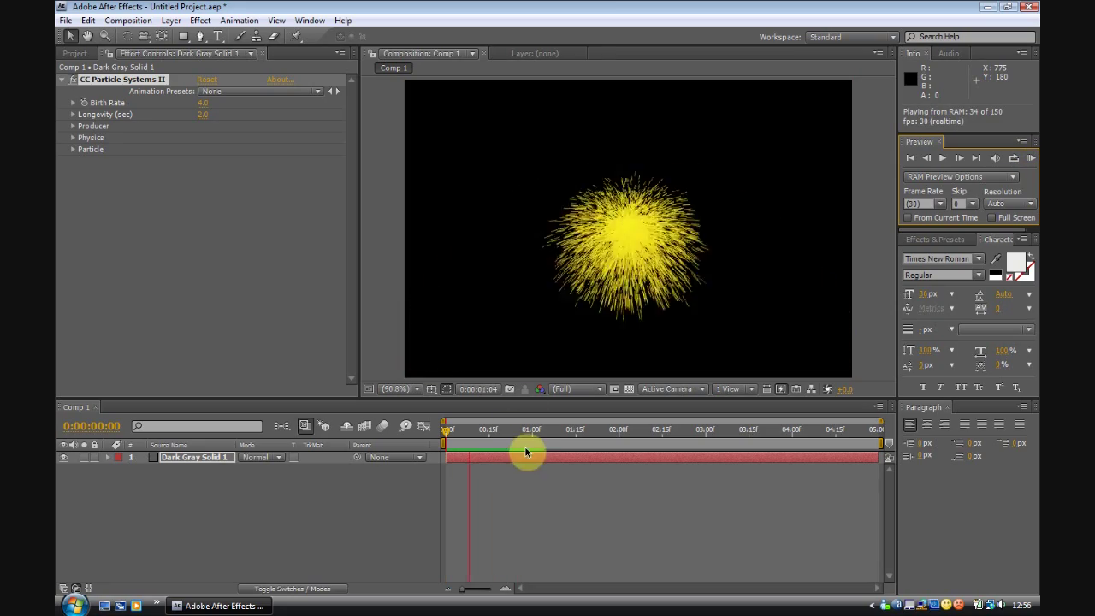
pyautogui.click(536, 254)
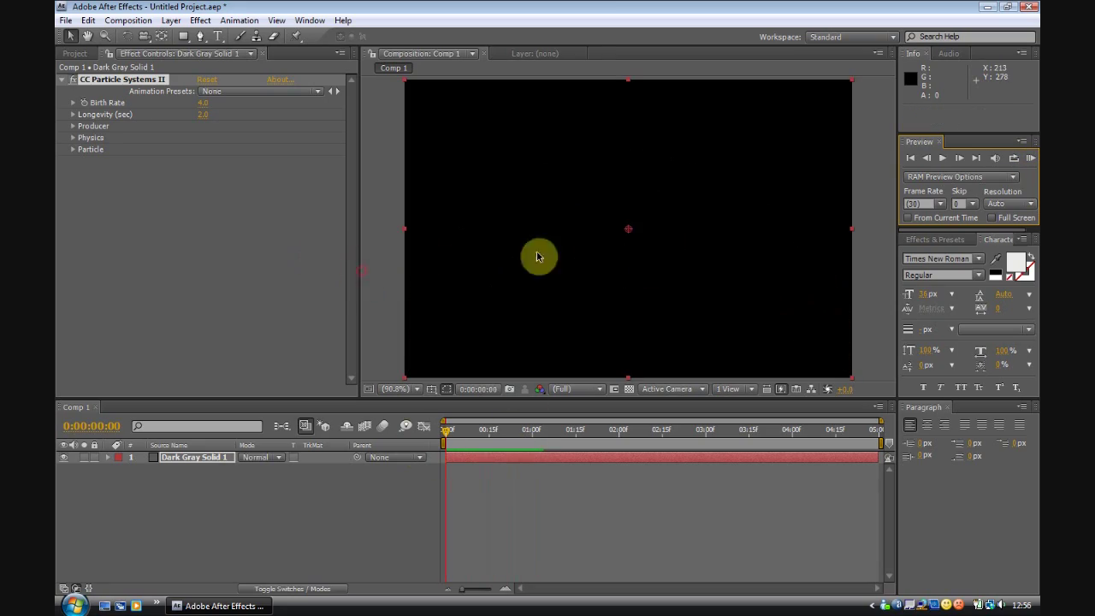
# Toggle Birth Rate animation, preview the burst, and try dropping Birth Rate to 0.0.
pyautogui.click(84, 103)
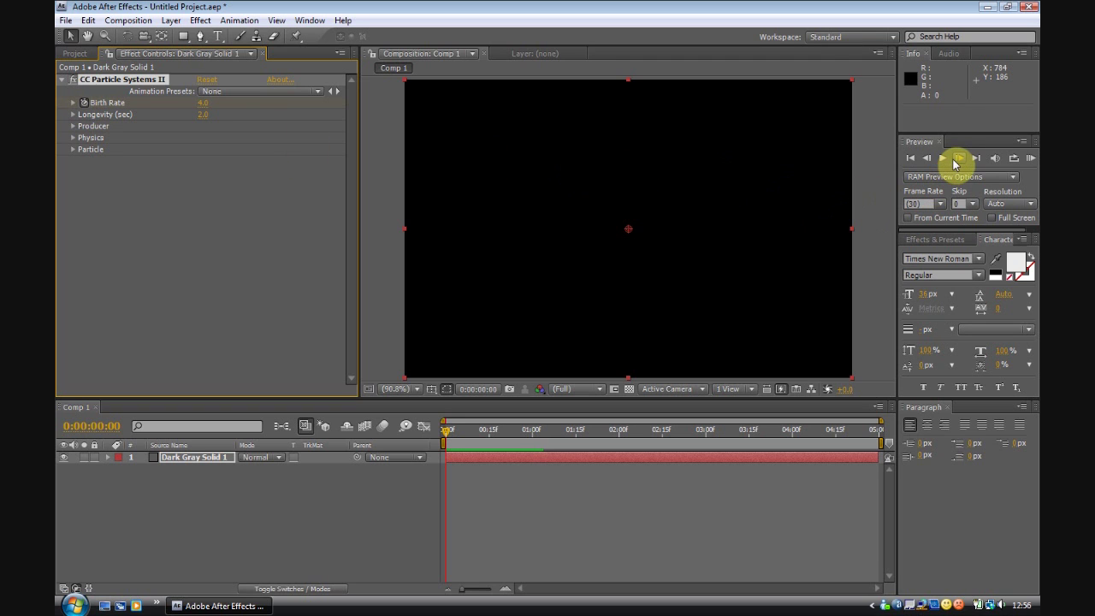
pyautogui.click(956, 162)
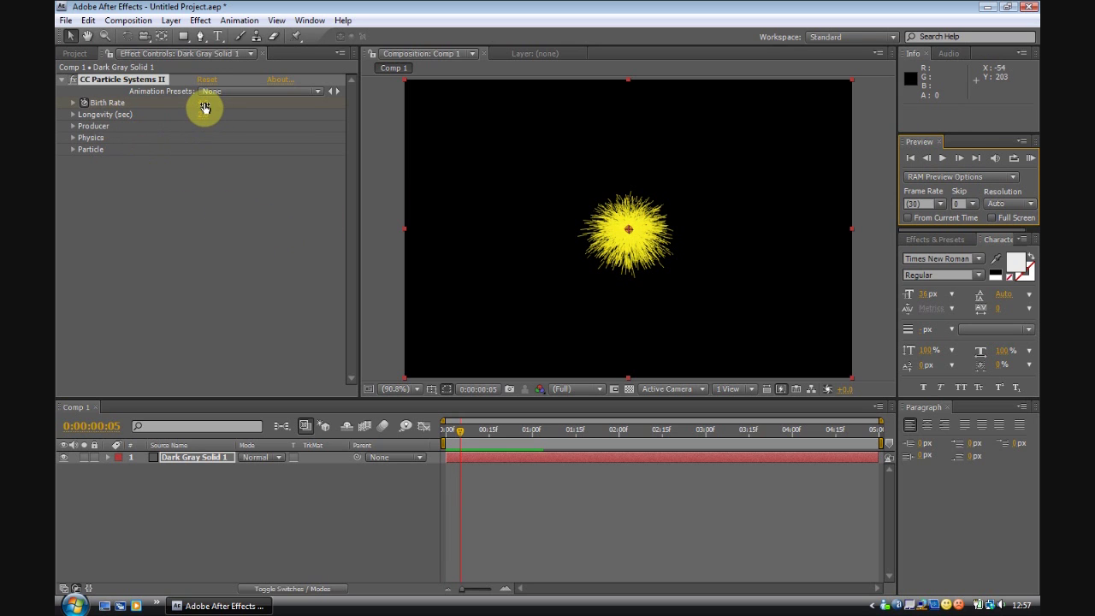
pyautogui.moveTo(204, 107); pyautogui.dragTo(85, 101)
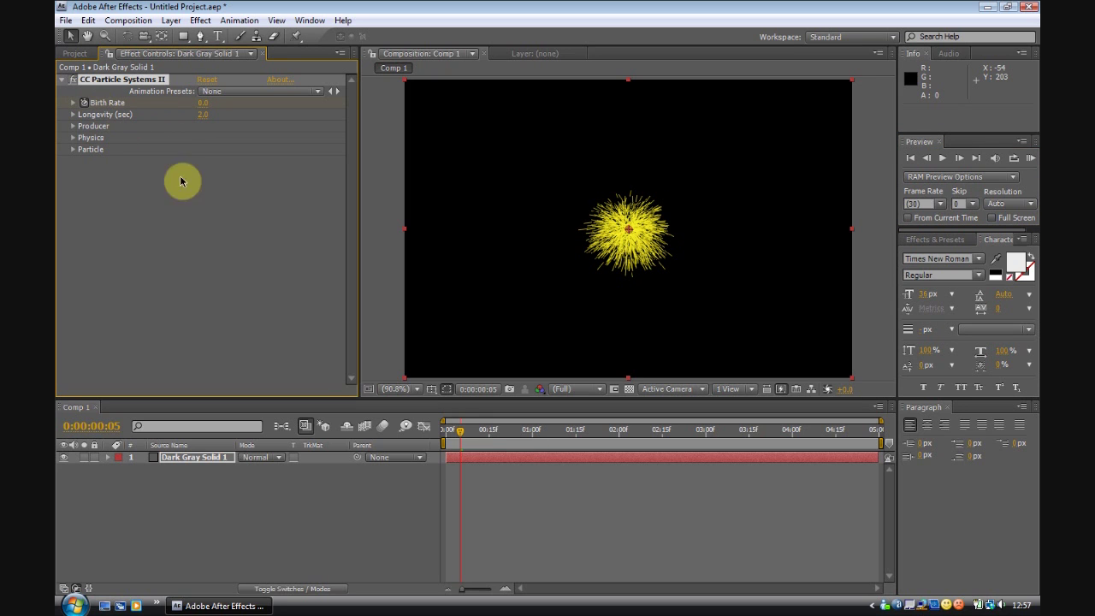
pyautogui.moveTo(457, 436); pyautogui.dragTo(428, 430)
# Undo back to Birth Rate 4.0 and RAM-preview the burst again.
pyautogui.hotkey('ctrl', 'z')
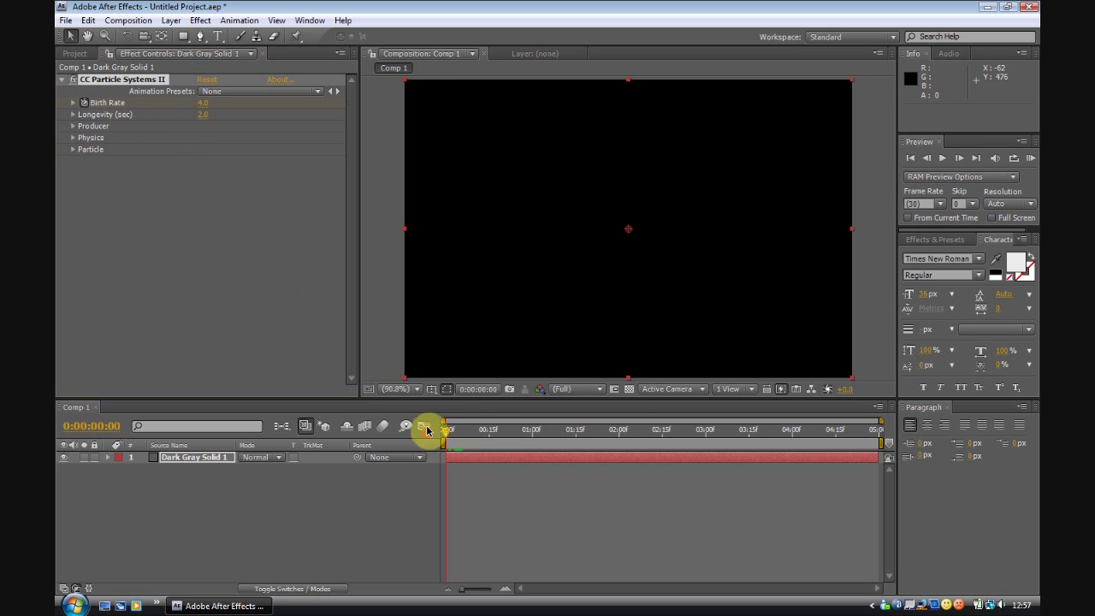
pyautogui.click(1030, 158)
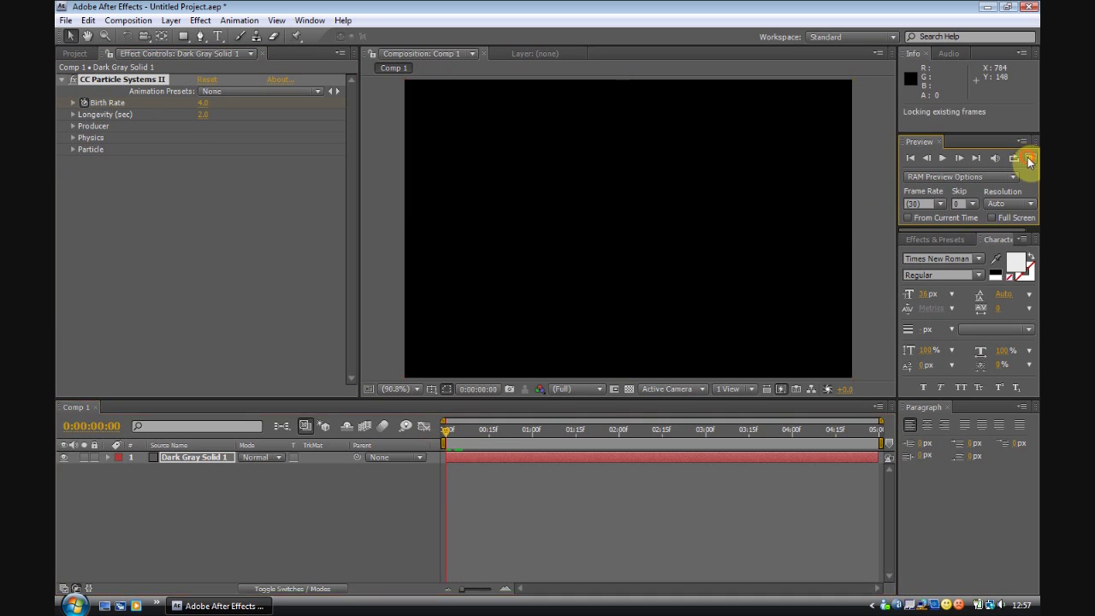
pyautogui.click(945, 159)
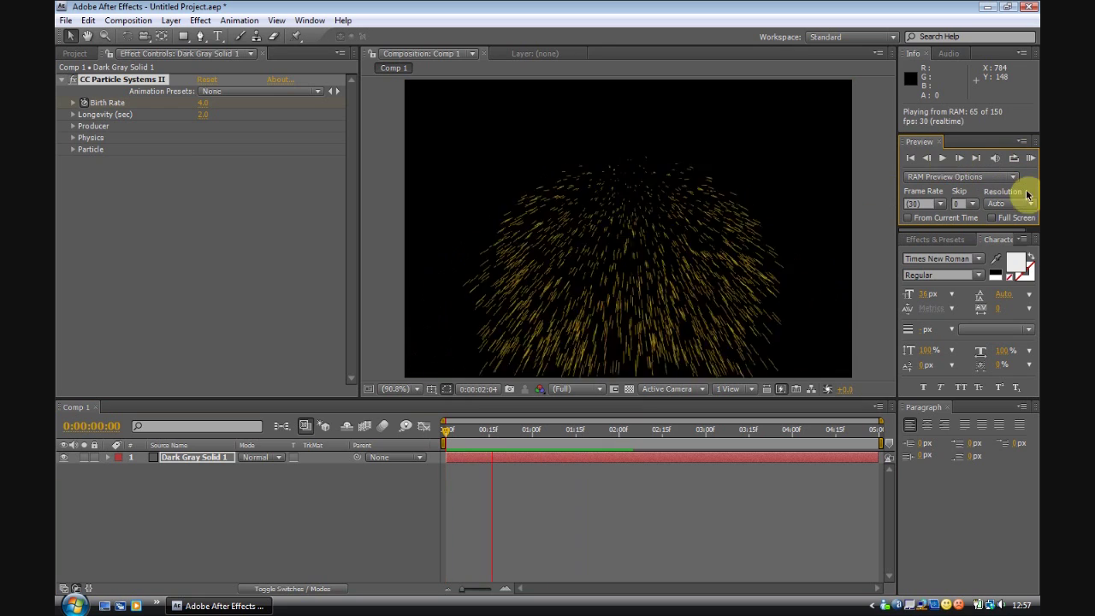
pyautogui.press('space')
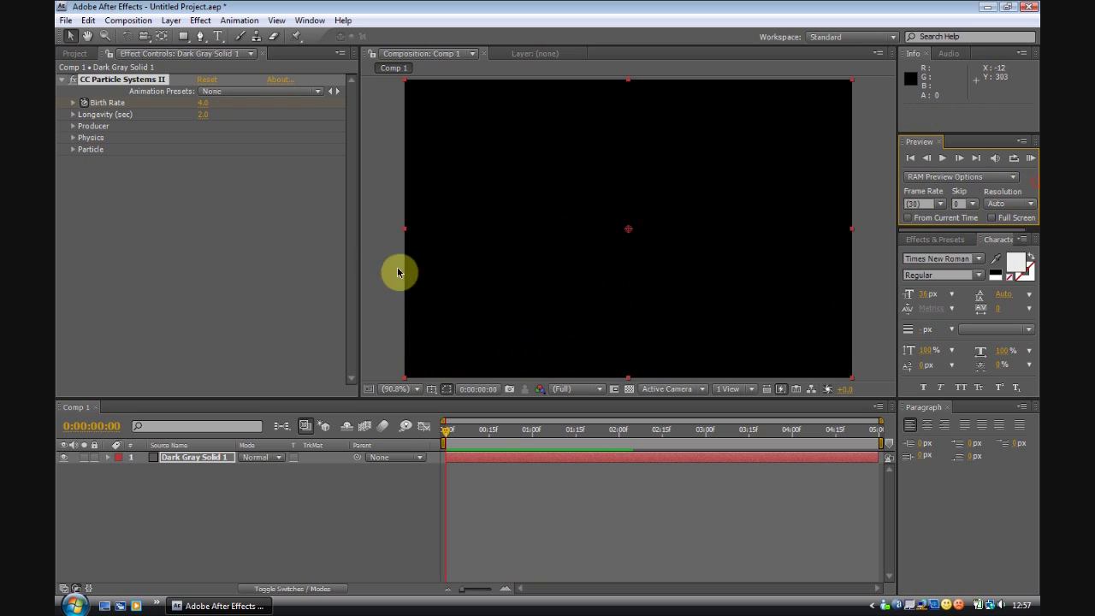
# Lower Physics Gravity to 0.2, raise Resistance to 10.5, and RAM-preview the explosive burst.
pyautogui.click(74, 149)
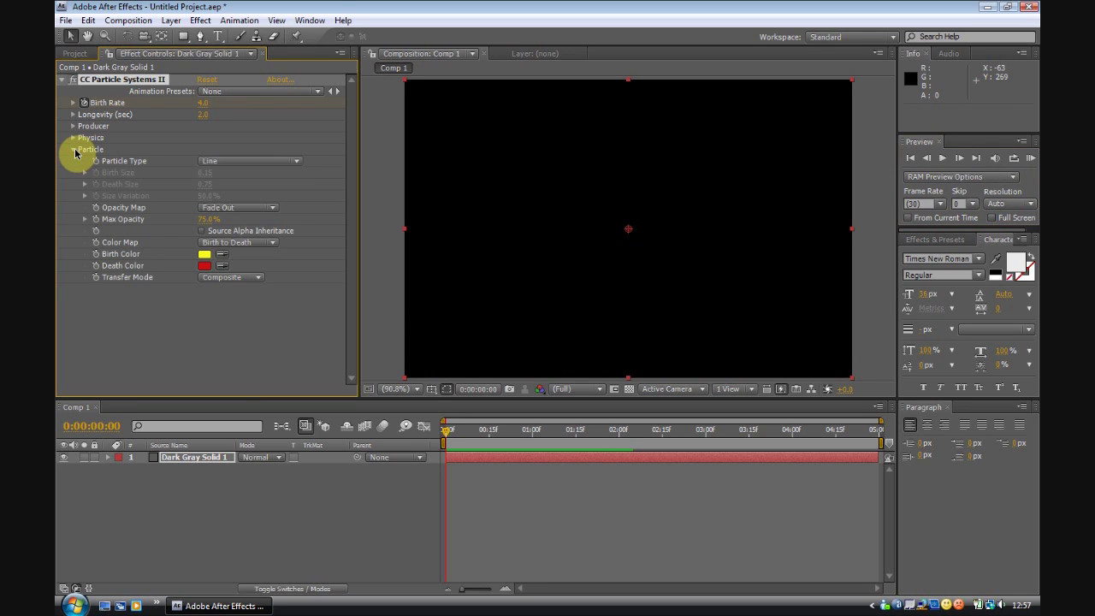
pyautogui.click(73, 139)
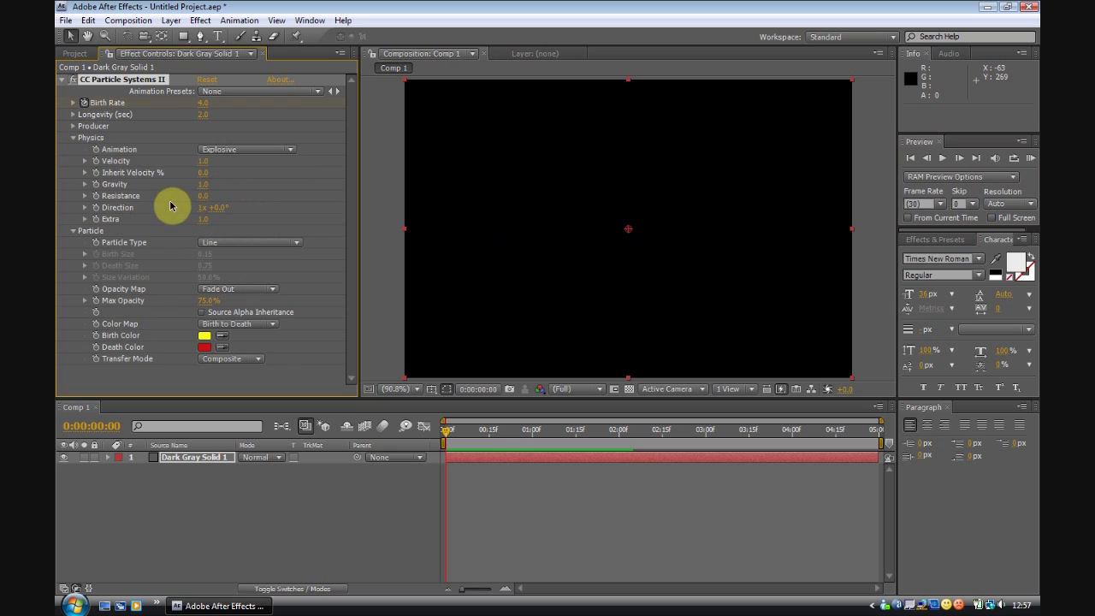
pyautogui.click(73, 231)
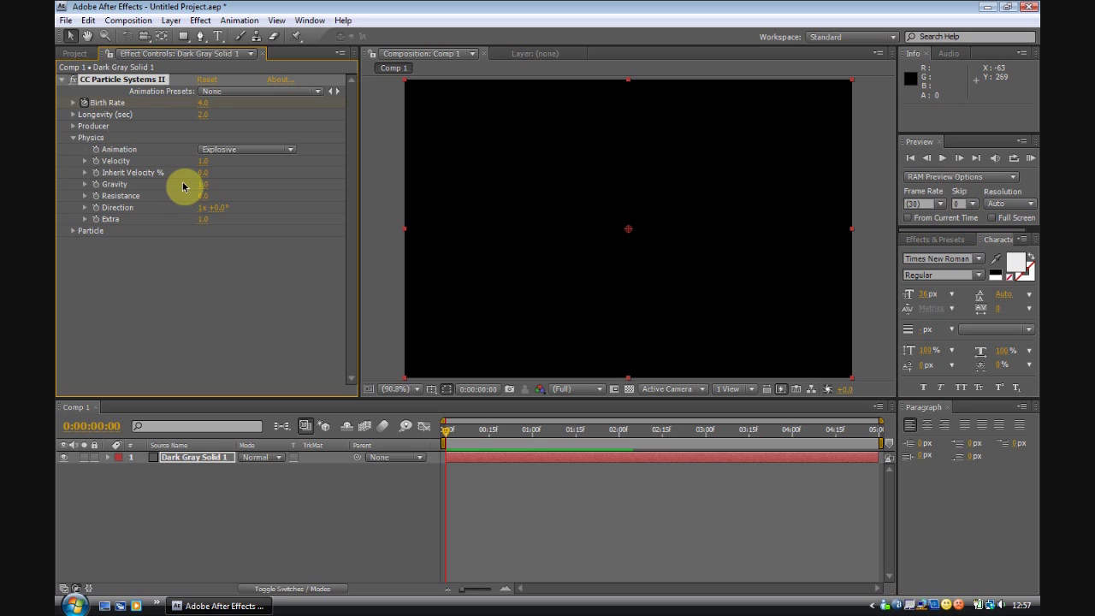
pyautogui.moveTo(203, 188); pyautogui.dragTo(157, 191)
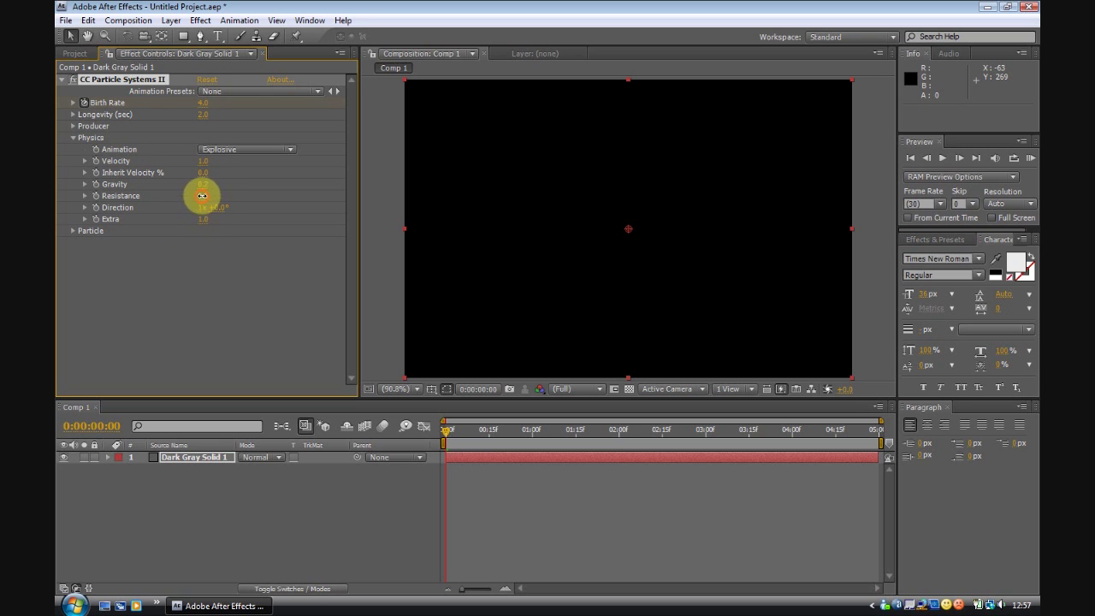
pyautogui.moveTo(201, 196); pyautogui.dragTo(260, 196)
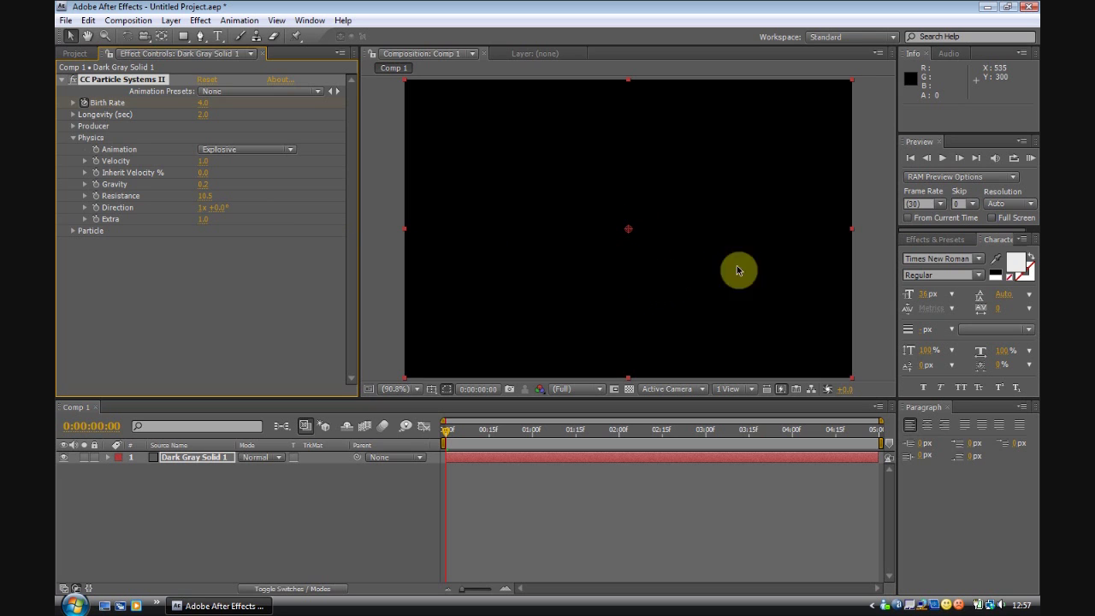
pyautogui.click(1030, 161)
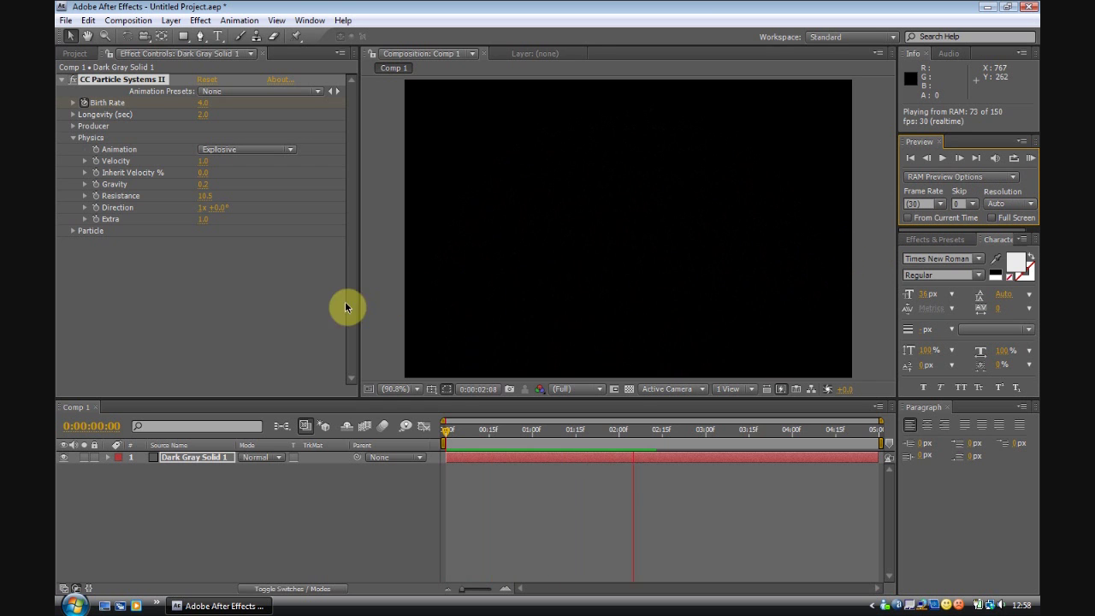
# Drop the Particle group's Max Opacity from 75% to 50% and RAM-preview all 150 frames.
pyautogui.click(299, 330)
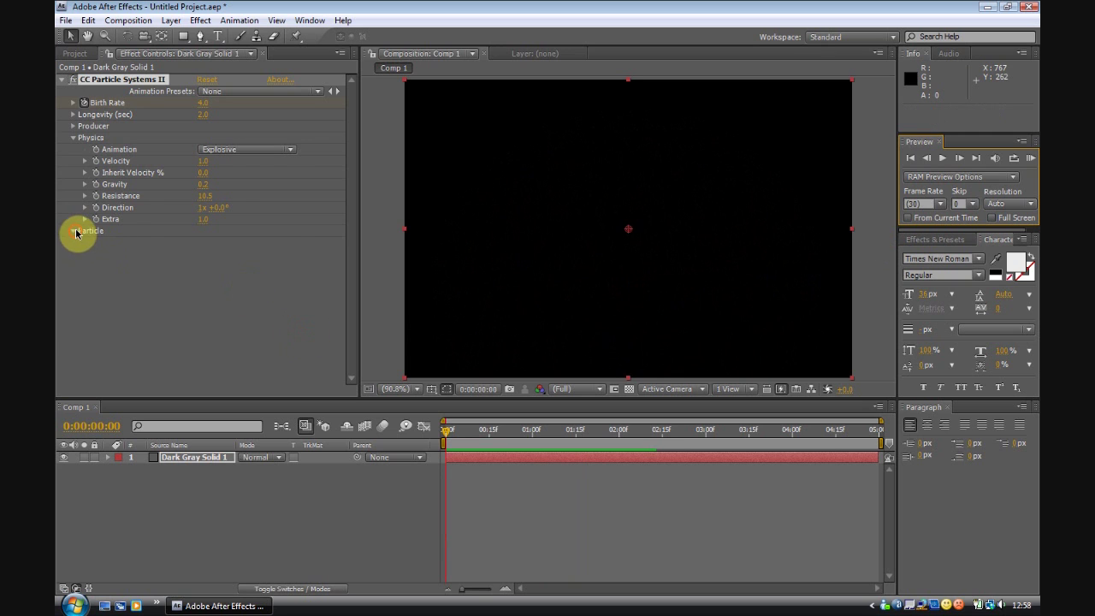
pyautogui.click(76, 232)
pyautogui.click(74, 139)
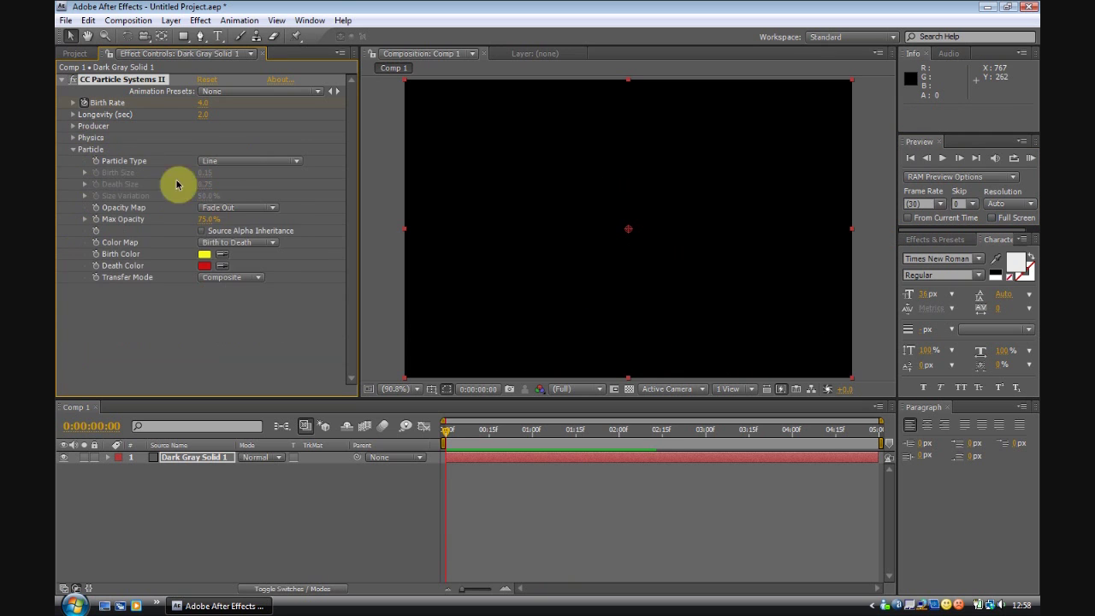
pyautogui.moveTo(208, 221)
pyautogui.mouseDown()
pyautogui.moveTo(187, 222)
pyautogui.moveTo(197, 224)
pyautogui.mouseUp()
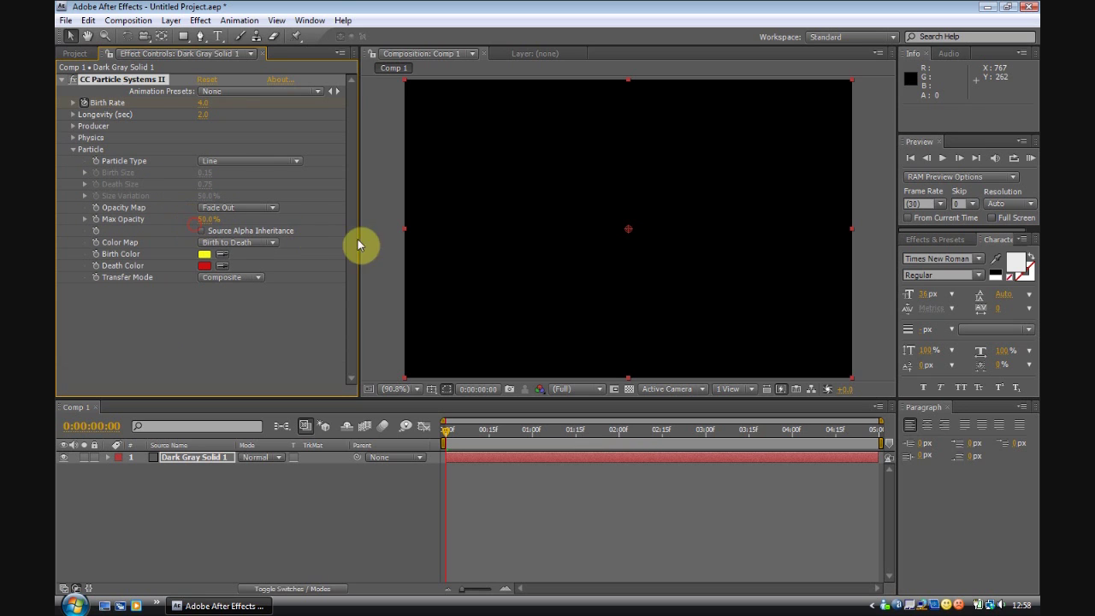
pyautogui.click(1029, 161)
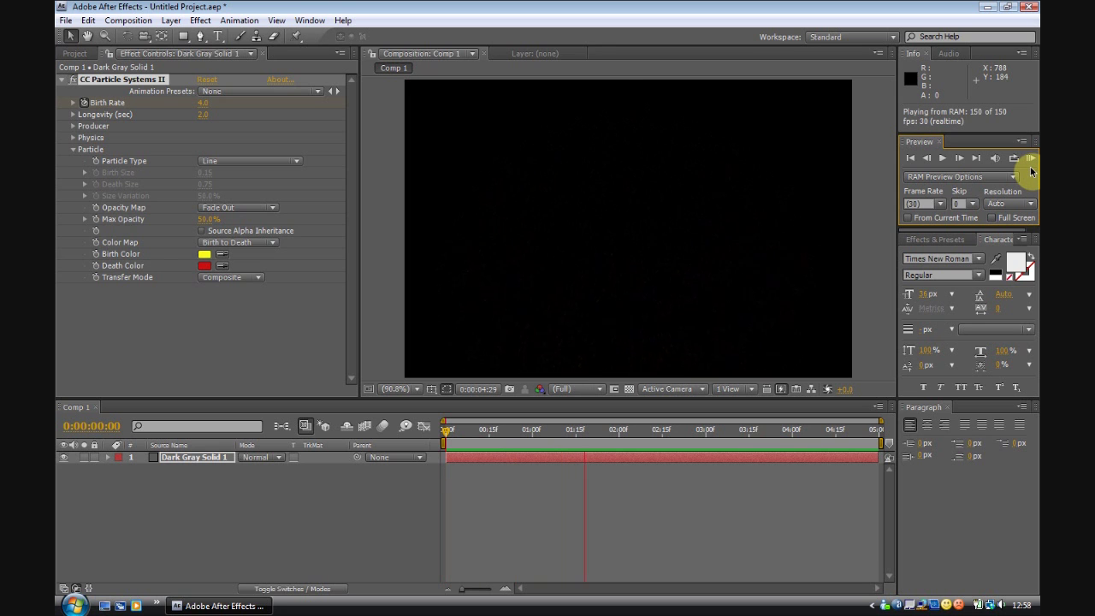
pyautogui.click(1032, 170)
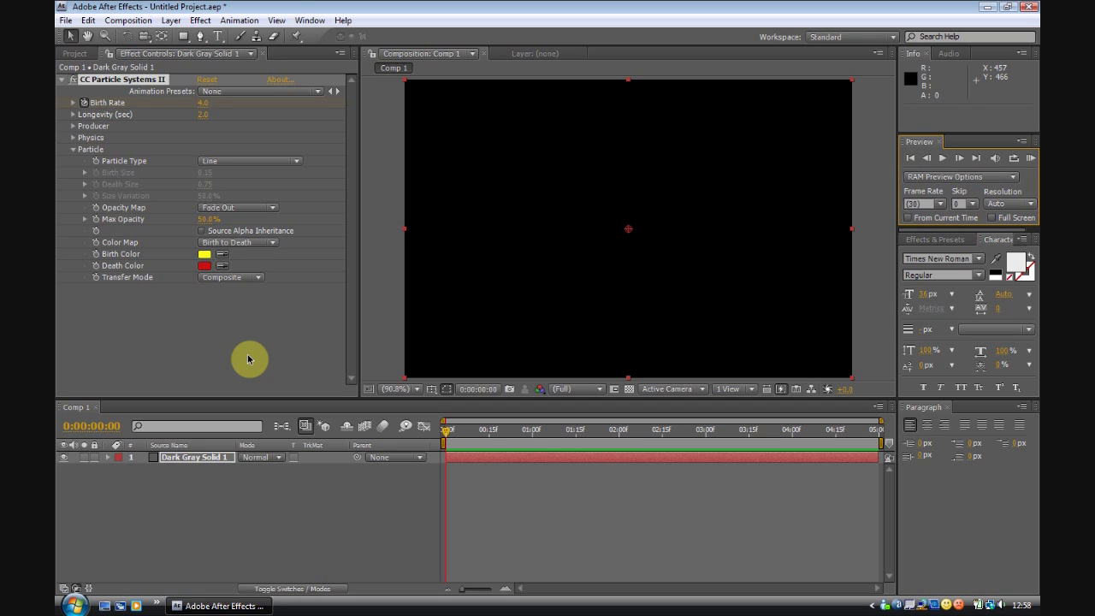
# Give the particles a deep, saturated blue Birth Color.
pyautogui.click(206, 255)
pyautogui.click(577, 287)
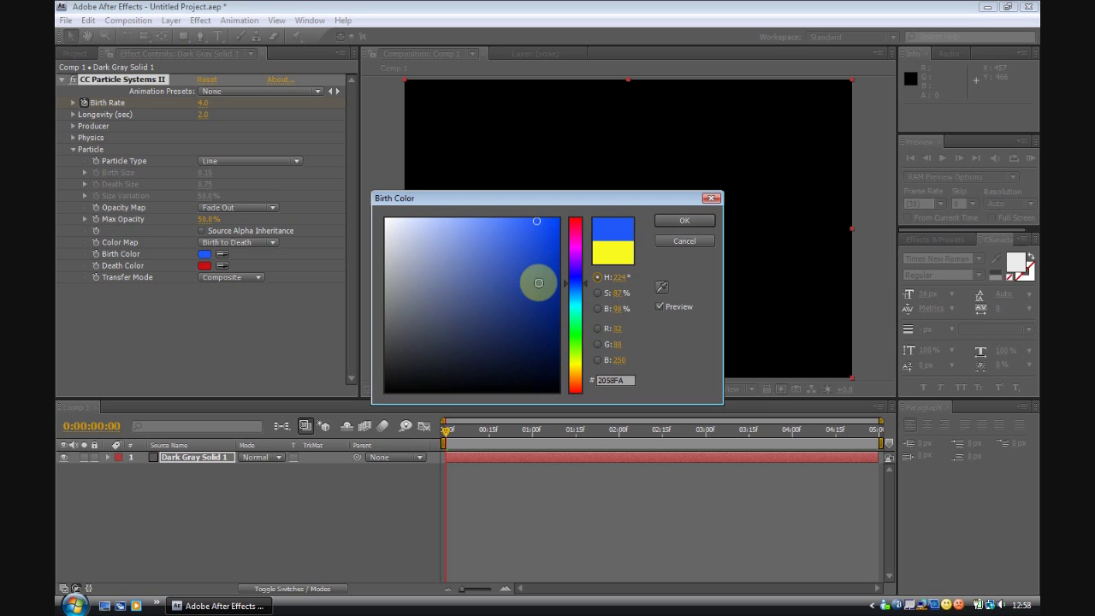
pyautogui.moveTo(538, 252); pyautogui.dragTo(579, 246)
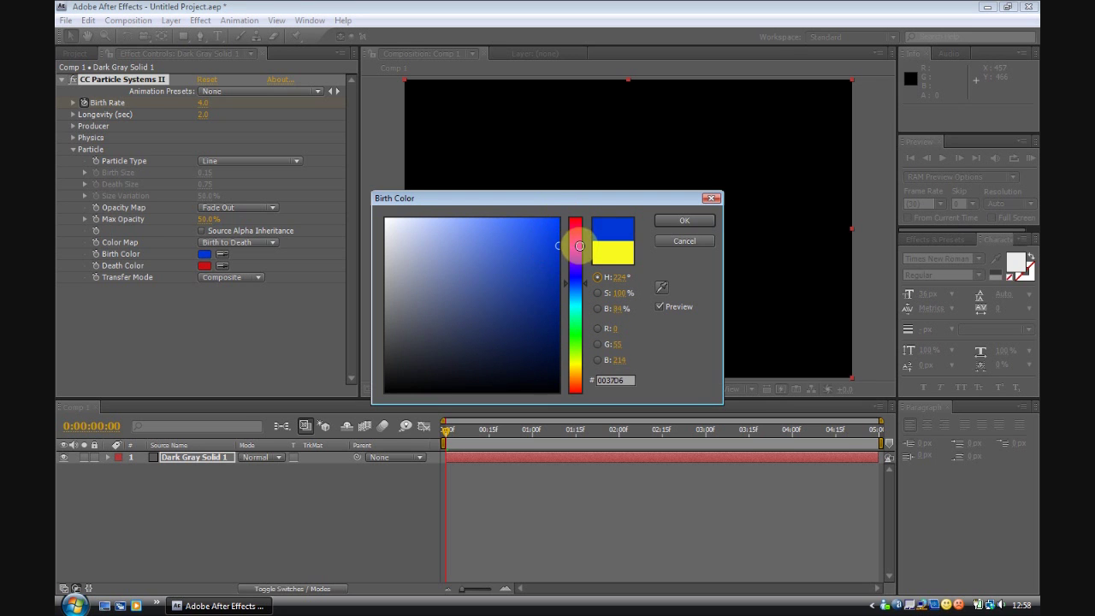
pyautogui.click(684, 221)
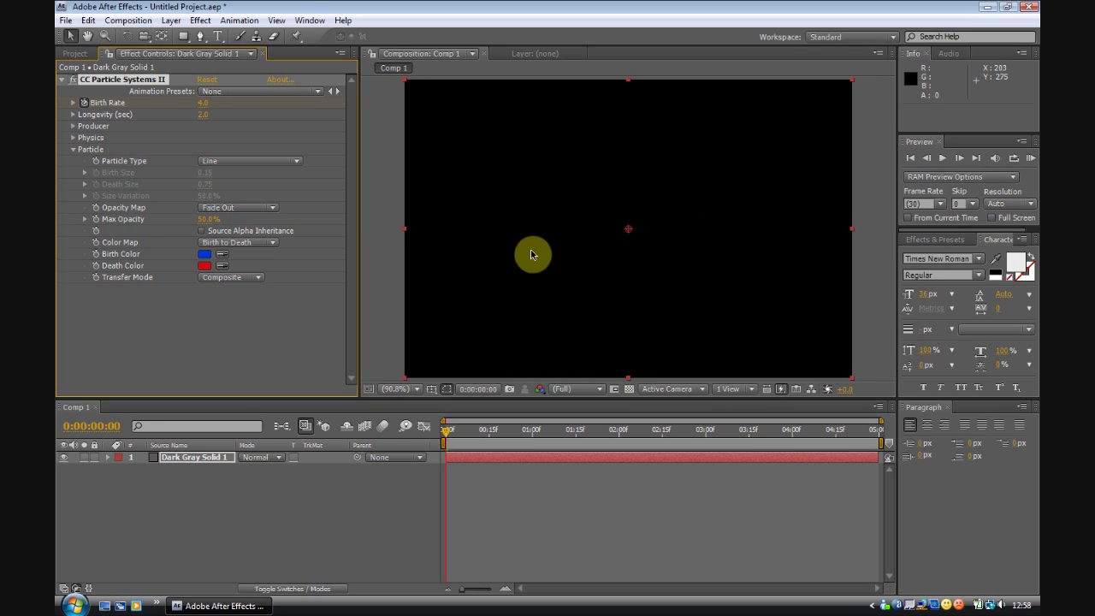
# Set Death Color to light blue 1096C8 and RAM-preview the blue firework.
pyautogui.click(205, 265)
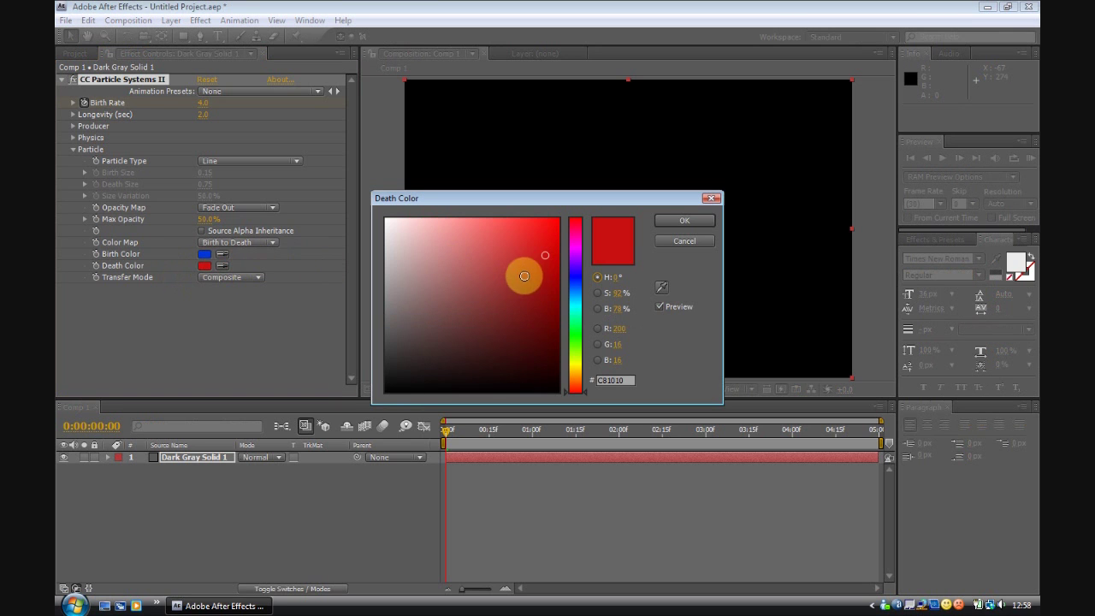
pyautogui.click(575, 335)
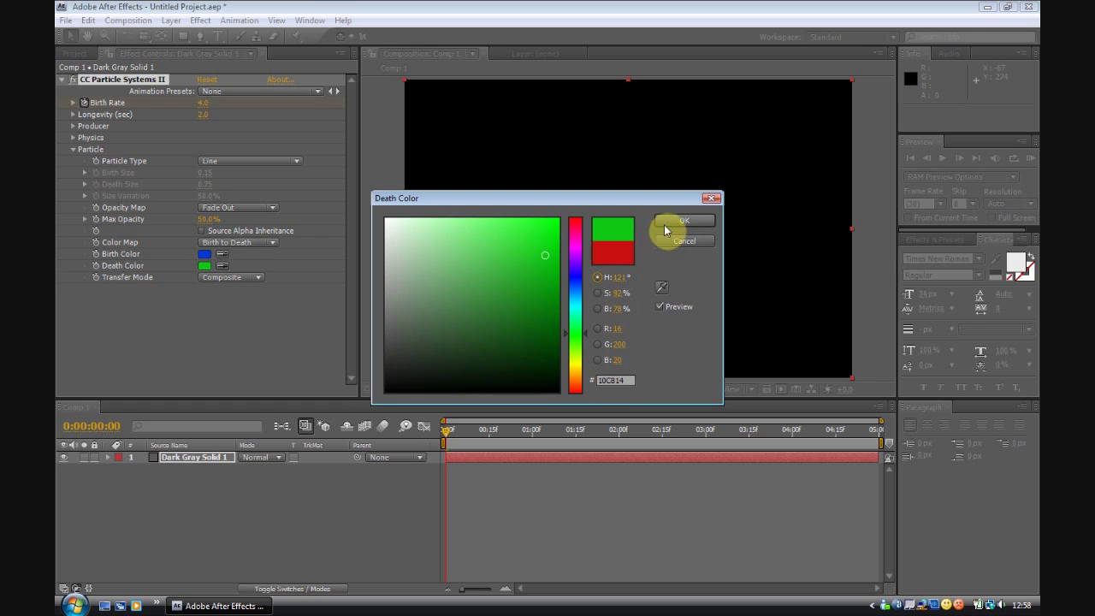
pyautogui.click(575, 297)
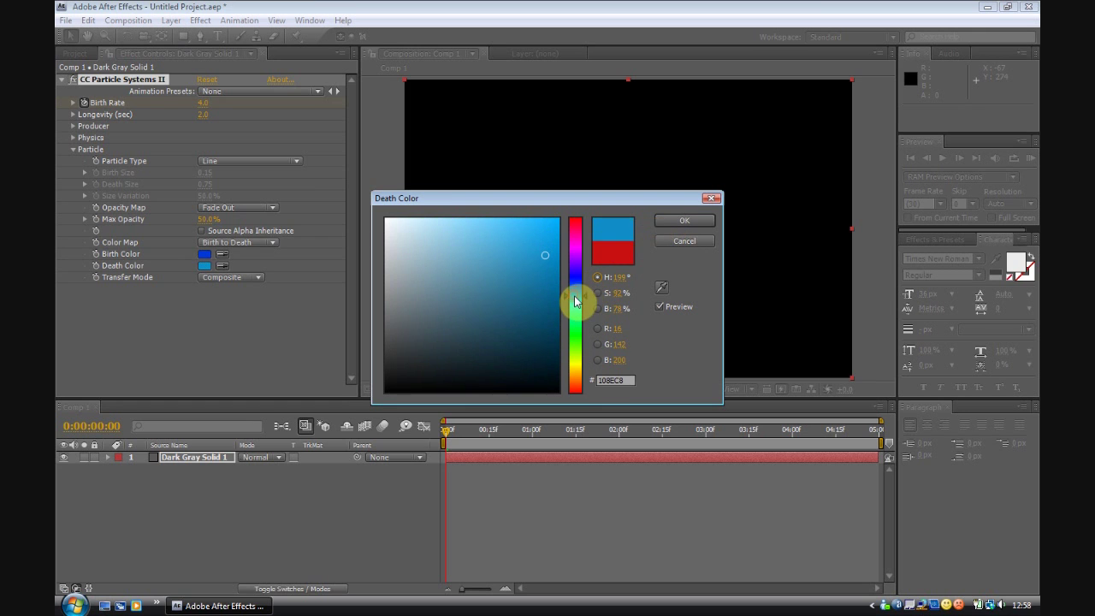
pyautogui.click(682, 222)
pyautogui.click(1027, 161)
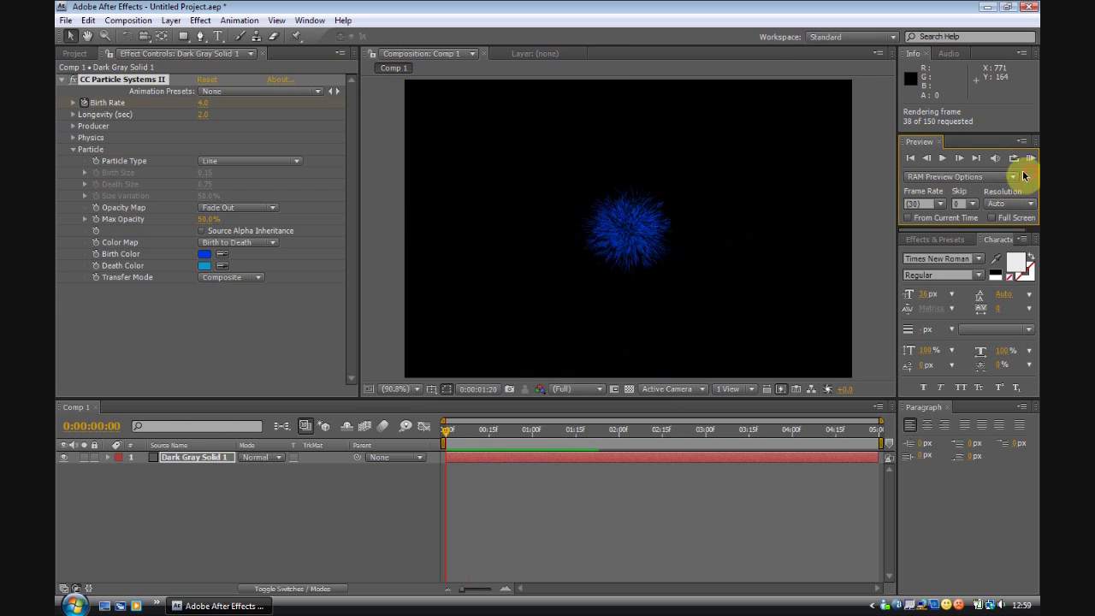
pyautogui.click(768, 291)
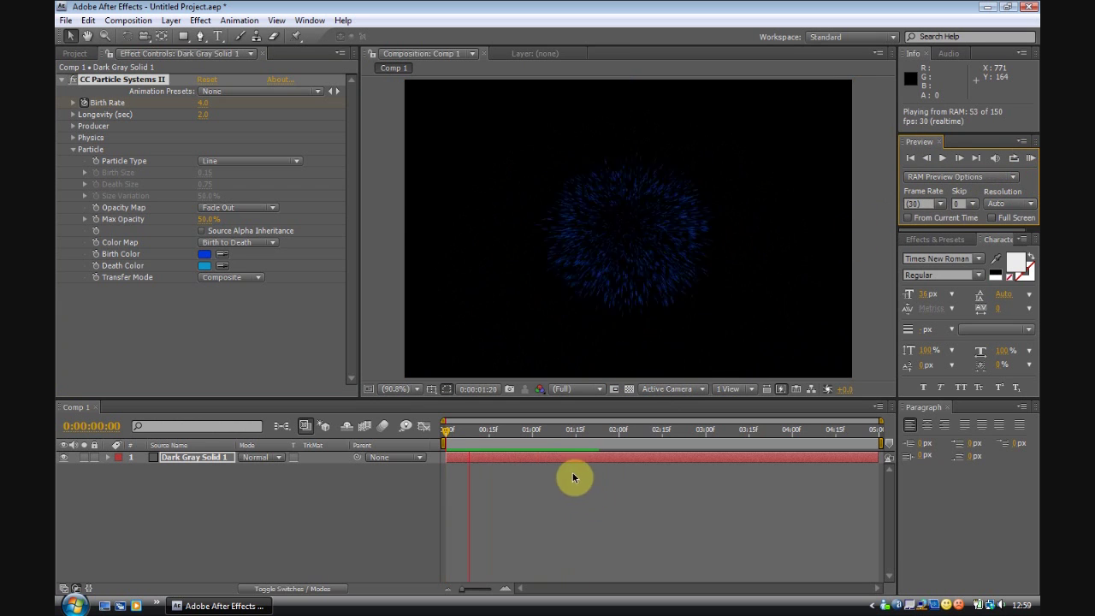
pyautogui.click(492, 462)
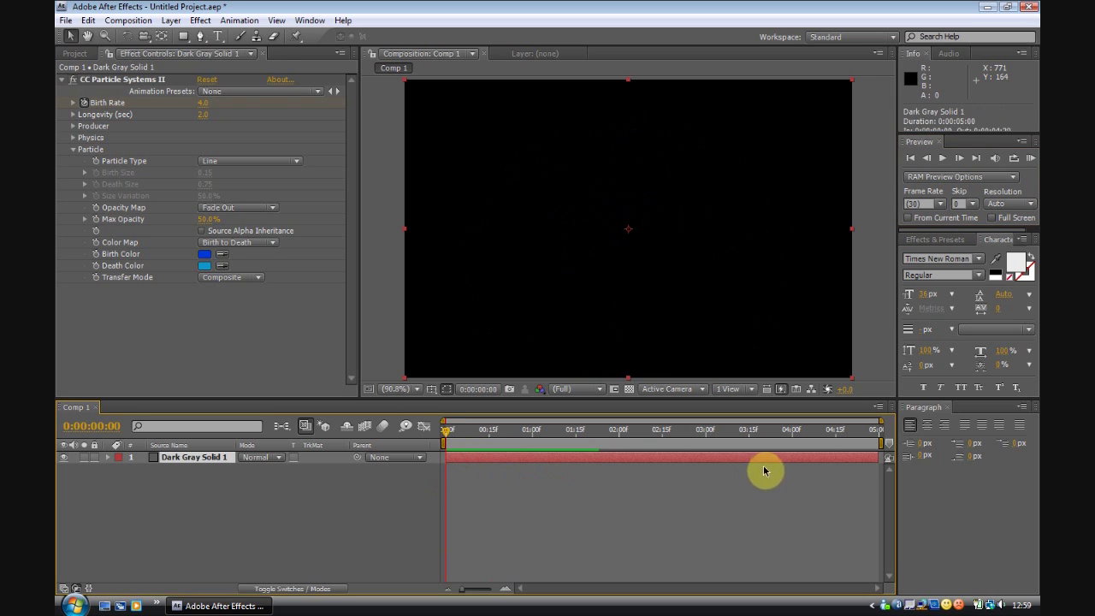
# Trim Dark Gray Solid 1 to end at 0:00:02:00 and RAM-preview the shortened burst.
pyautogui.moveTo(876, 457); pyautogui.dragTo(622, 484)
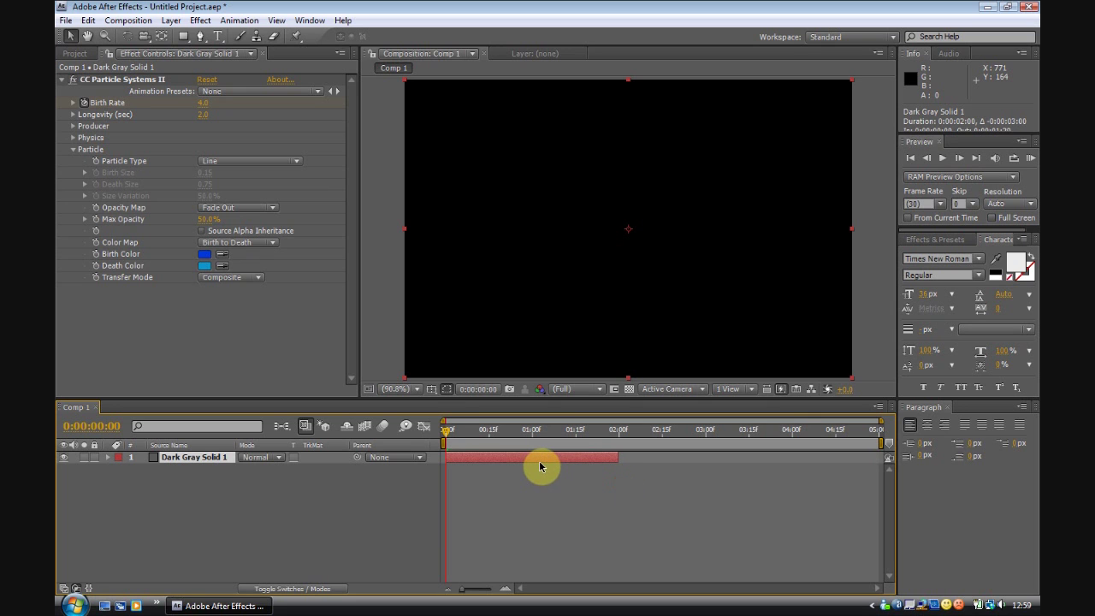
pyautogui.press('F2')
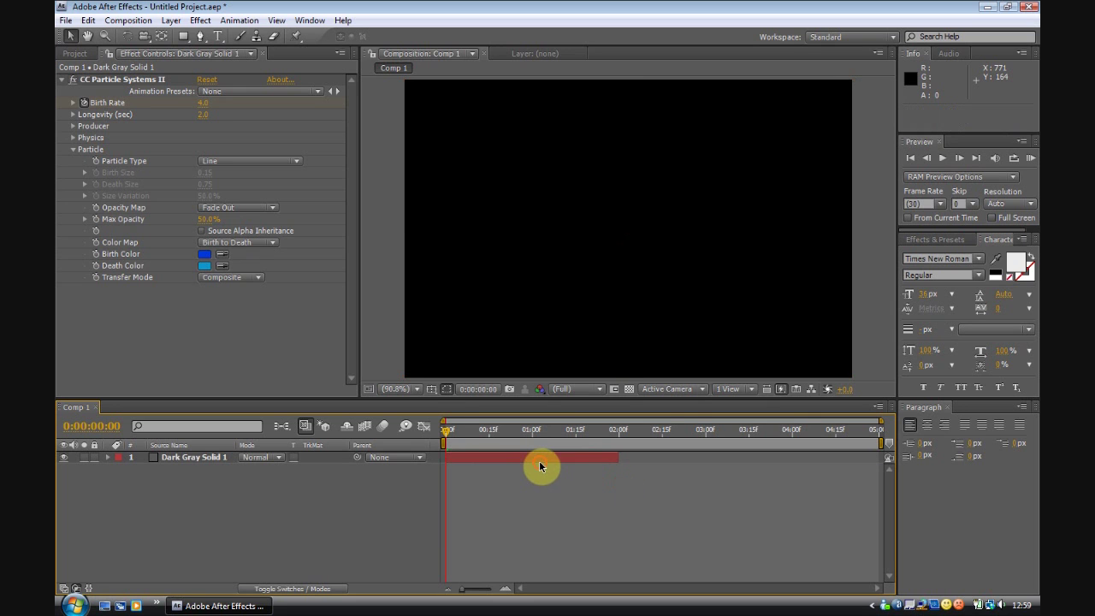
pyautogui.click(1027, 157)
pyautogui.click(1027, 158)
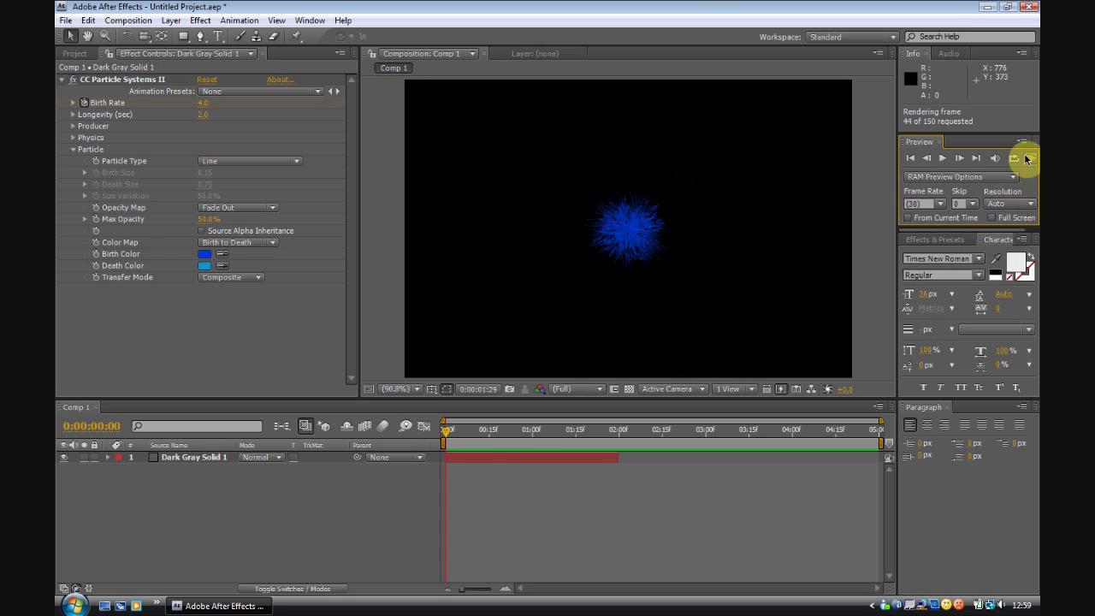
pyautogui.click(1030, 181)
pyautogui.click(470, 457)
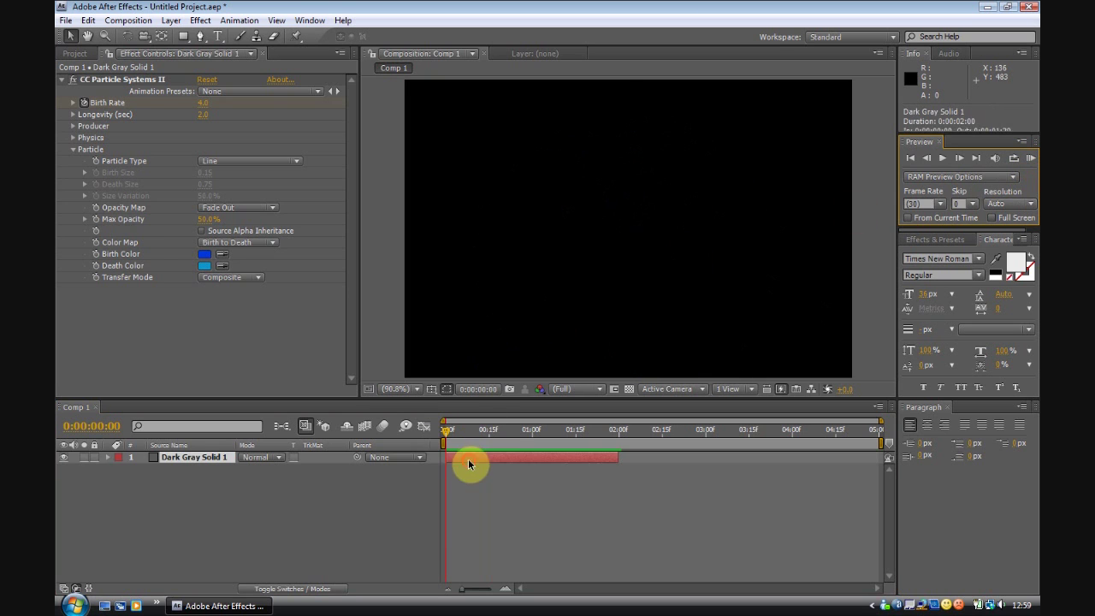
pyautogui.click(94, 20)
pyautogui.click(96, 23)
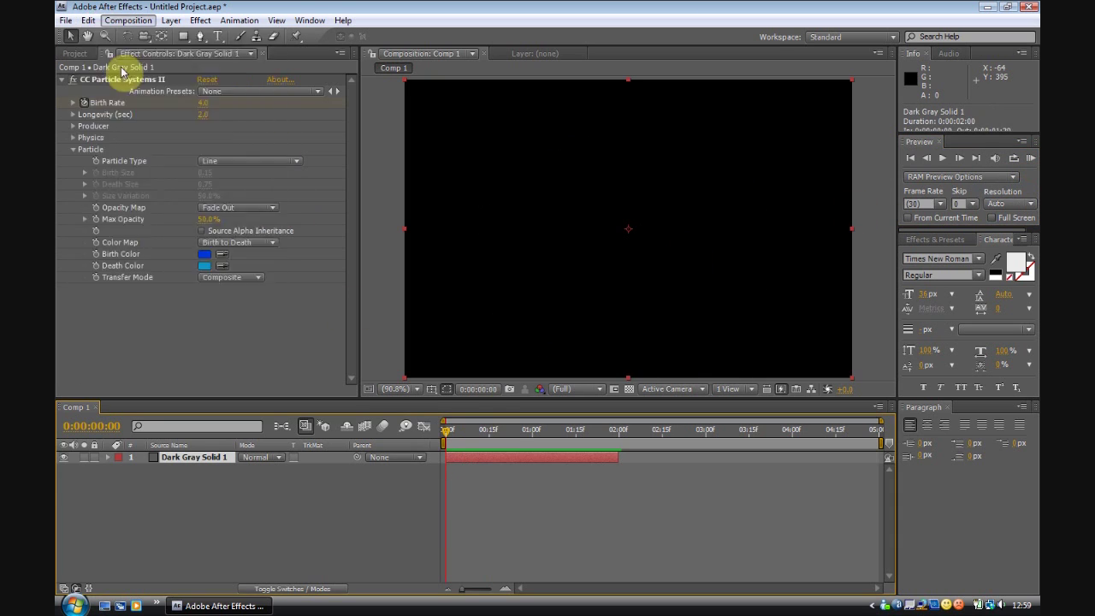
pyautogui.click(88, 20)
pyautogui.click(115, 164)
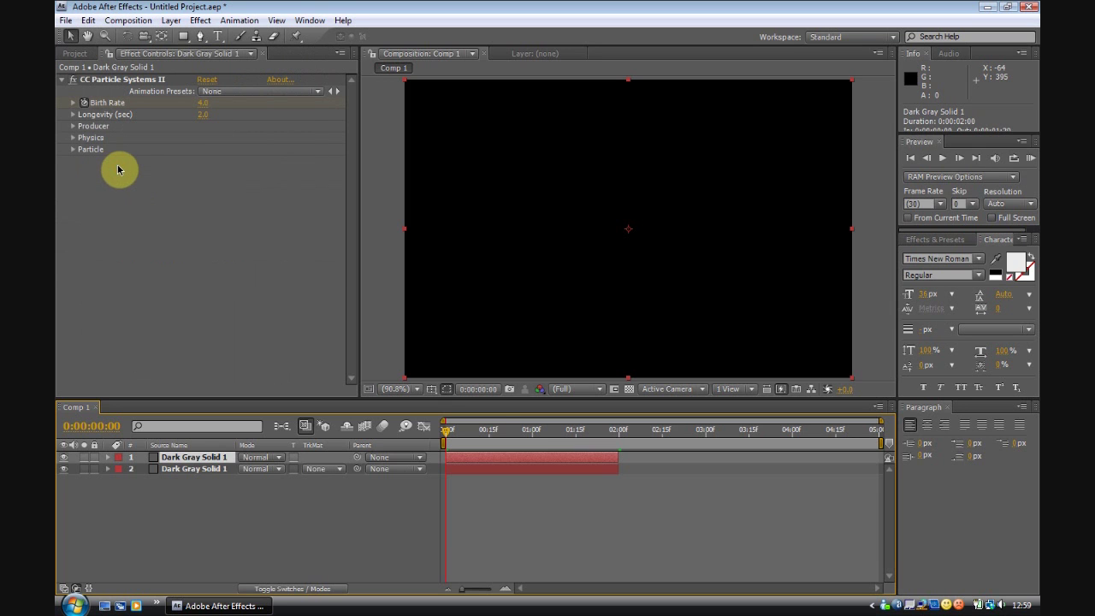
pyautogui.click(492, 468)
pyautogui.click(490, 458)
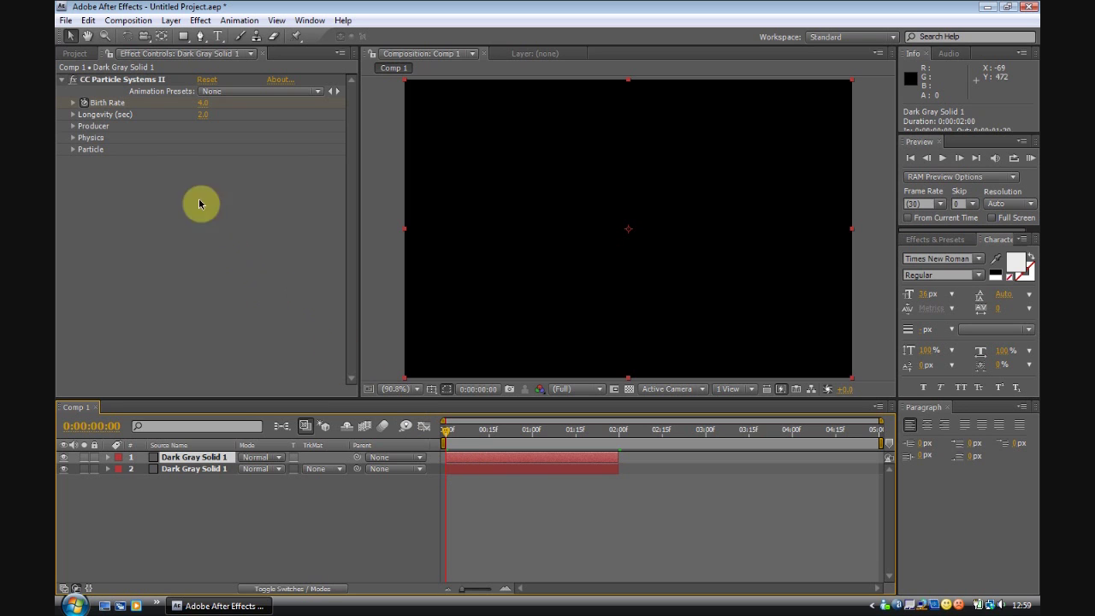
# Set the top layer's Producer Position to 541.7, 135.4 in the upper right.
pyautogui.click(73, 125)
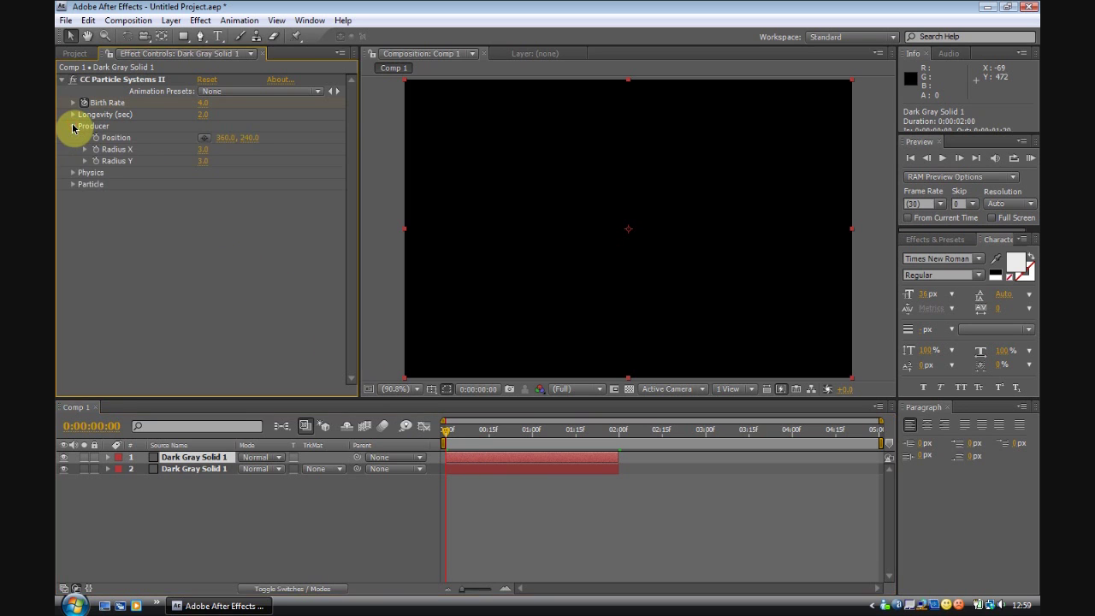
pyautogui.click(497, 460)
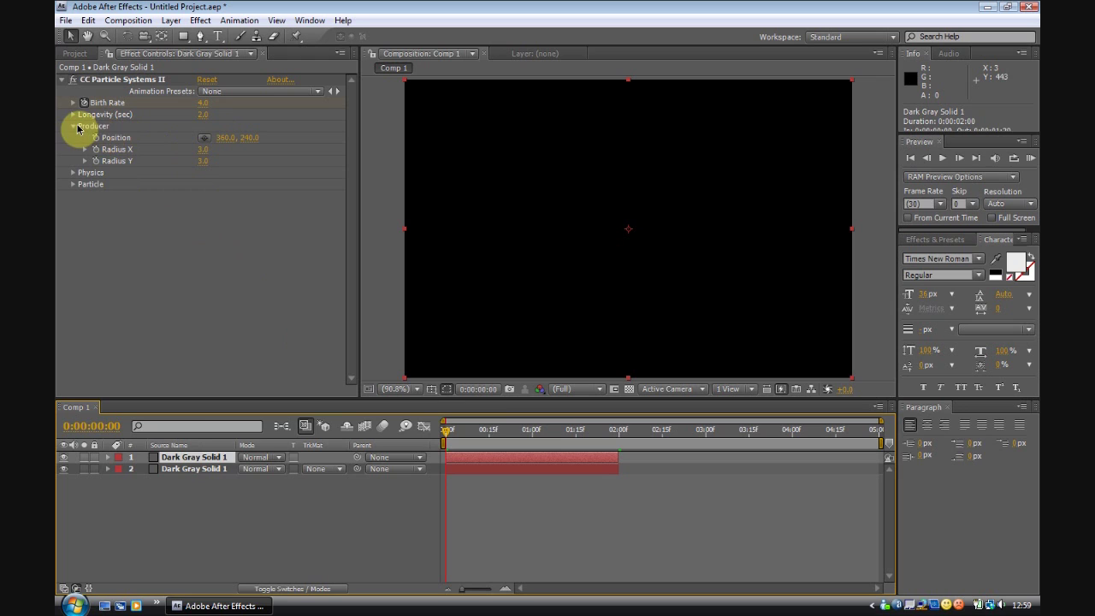
pyautogui.click(204, 143)
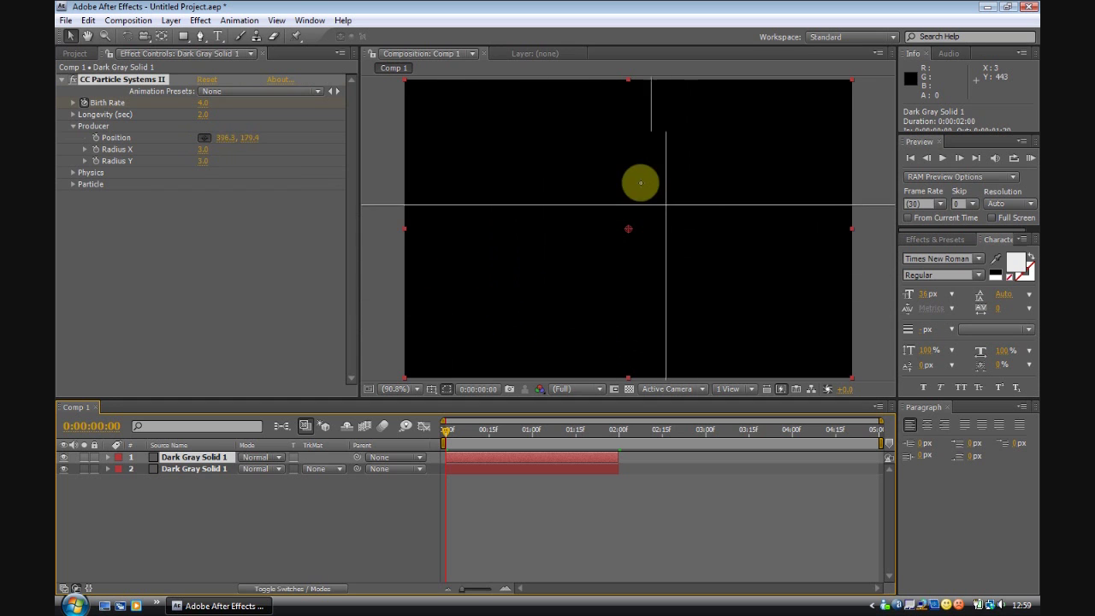
pyautogui.click(447, 248)
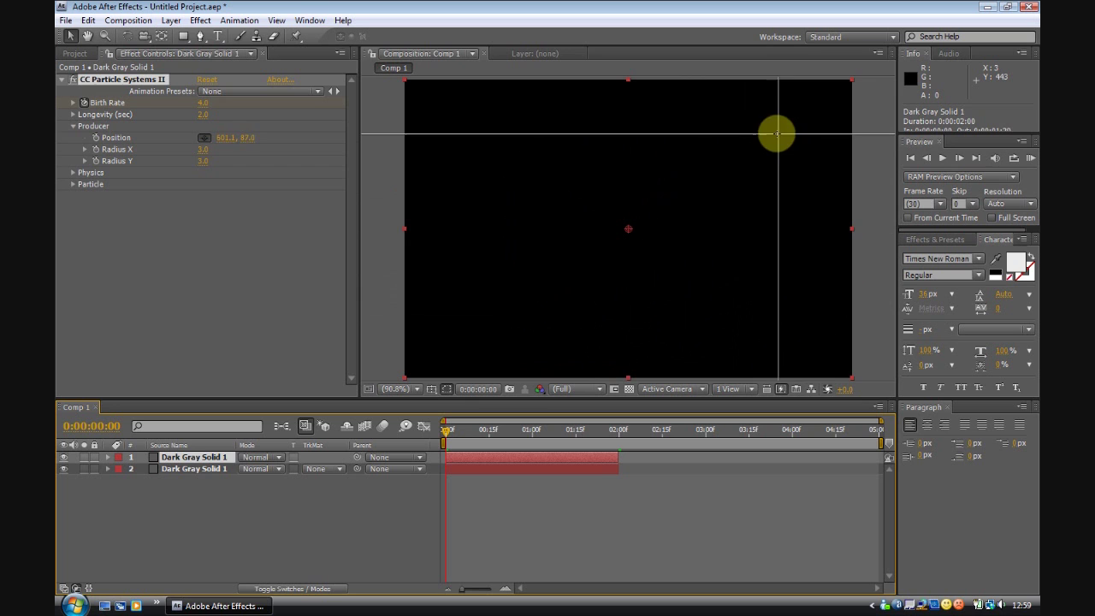
pyautogui.click(741, 162)
# RAM-preview the two separate blue bursts.
pyautogui.click(1031, 159)
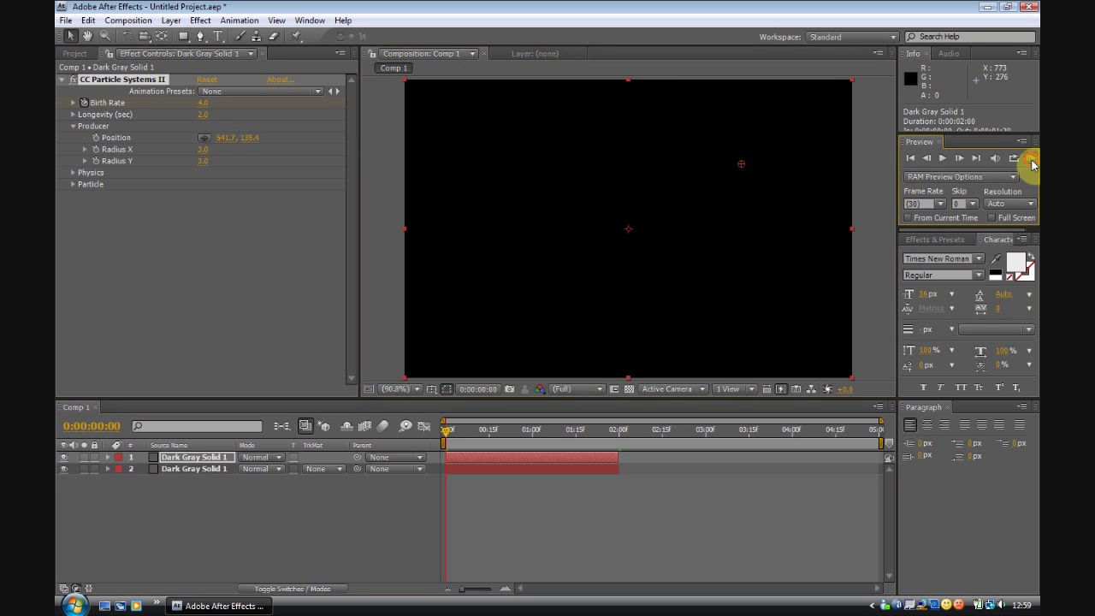
pyautogui.click(751, 181)
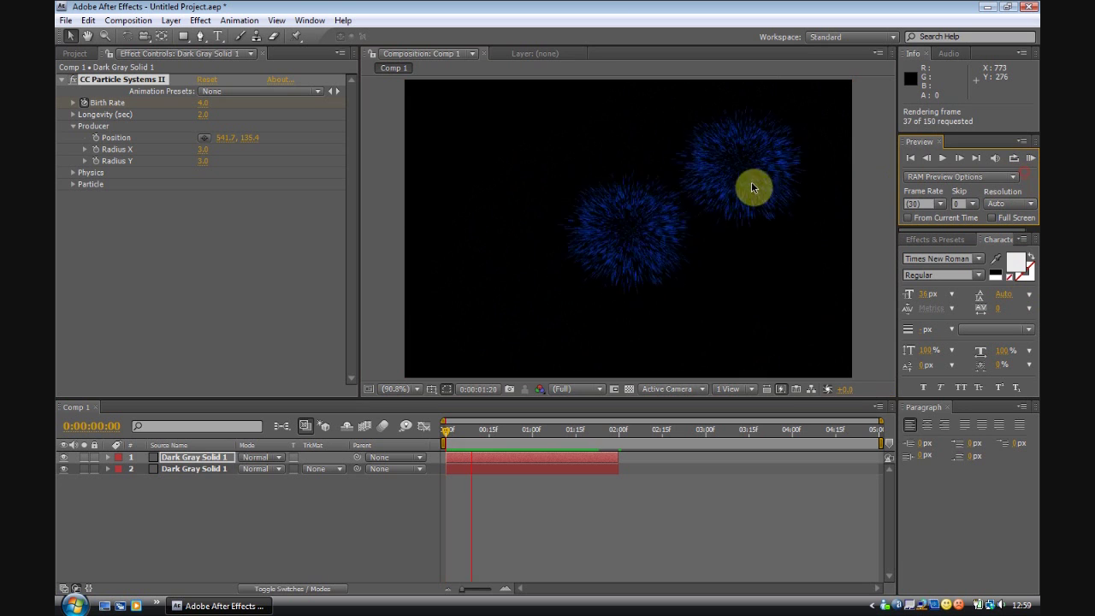
pyautogui.click(494, 470)
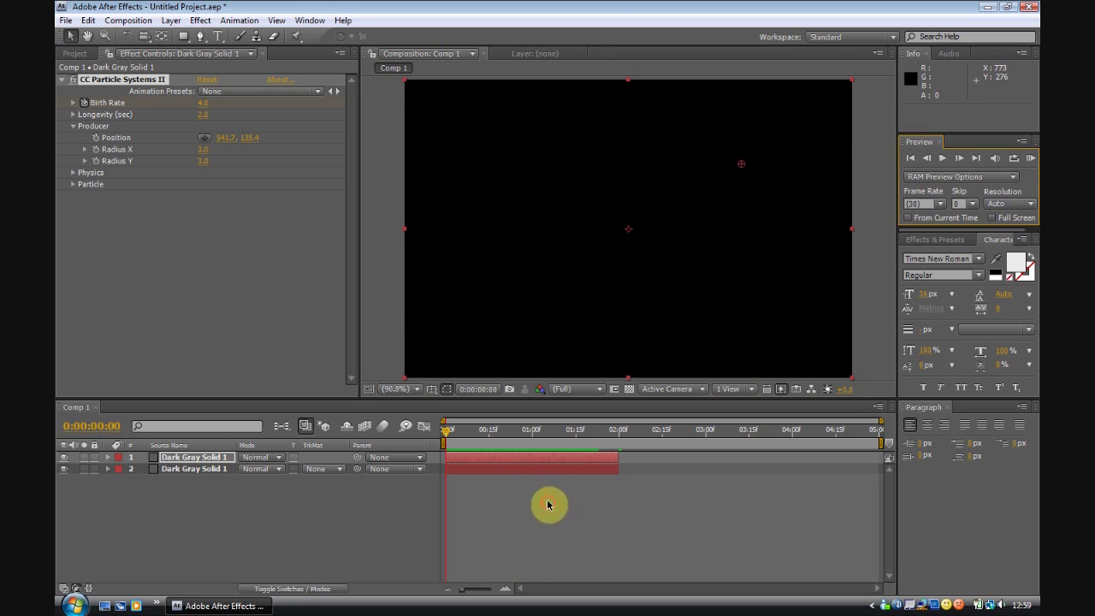
# On the second particle layer, change Birth Color from blue to red.
pyautogui.click(489, 470)
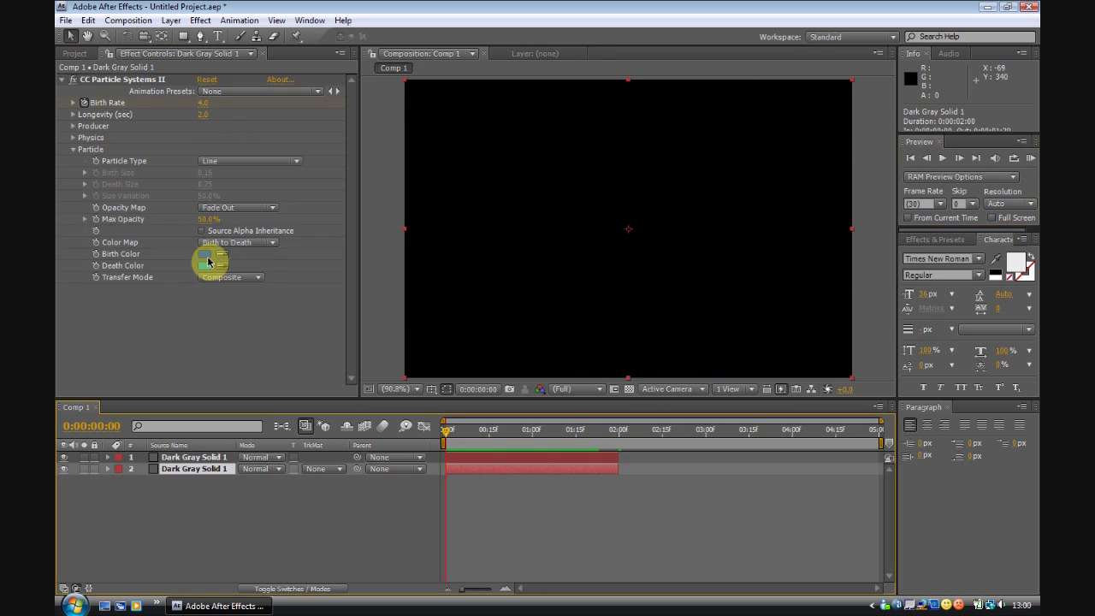
pyautogui.click(205, 256)
pyautogui.moveTo(576, 275); pyautogui.dragTo(580, 220)
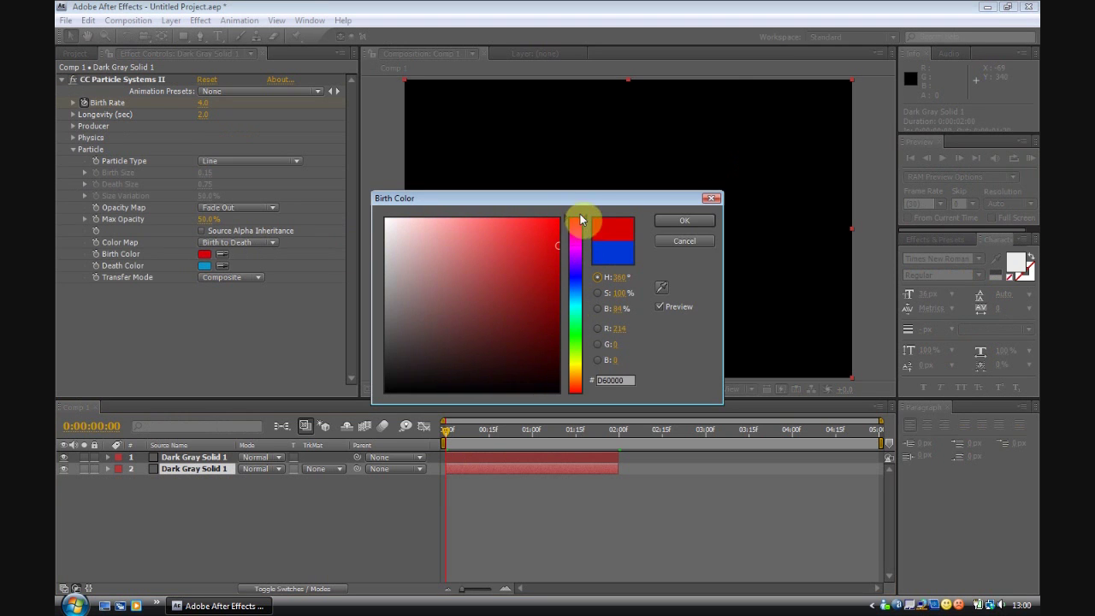
pyautogui.click(683, 220)
# Change its Death Color to red too and RAM-preview the red burst.
pyautogui.click(206, 265)
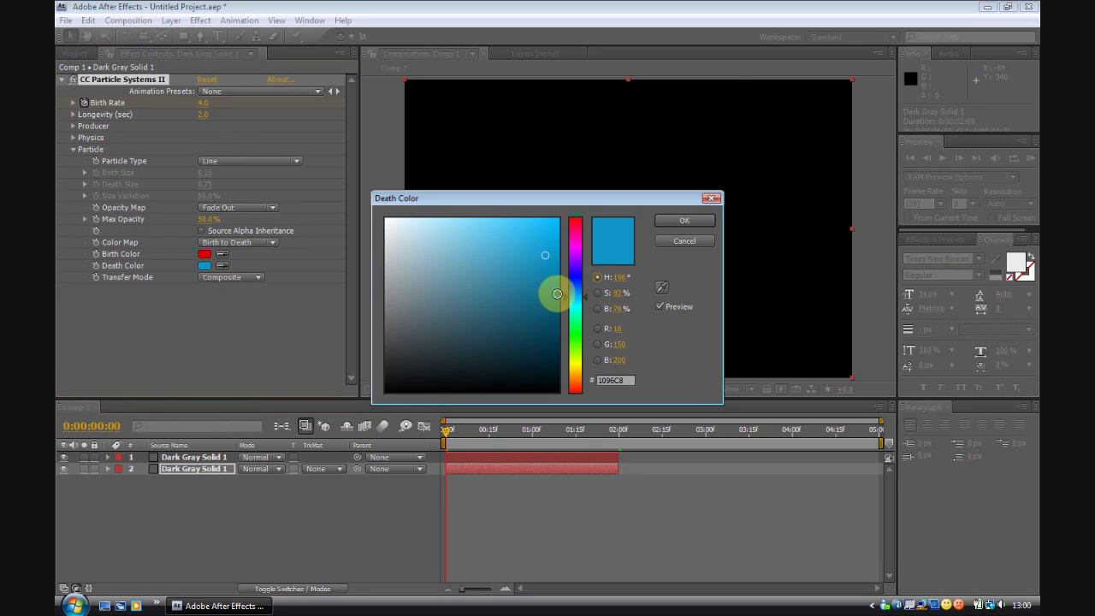
pyautogui.moveTo(580, 245); pyautogui.dragTo(576, 221)
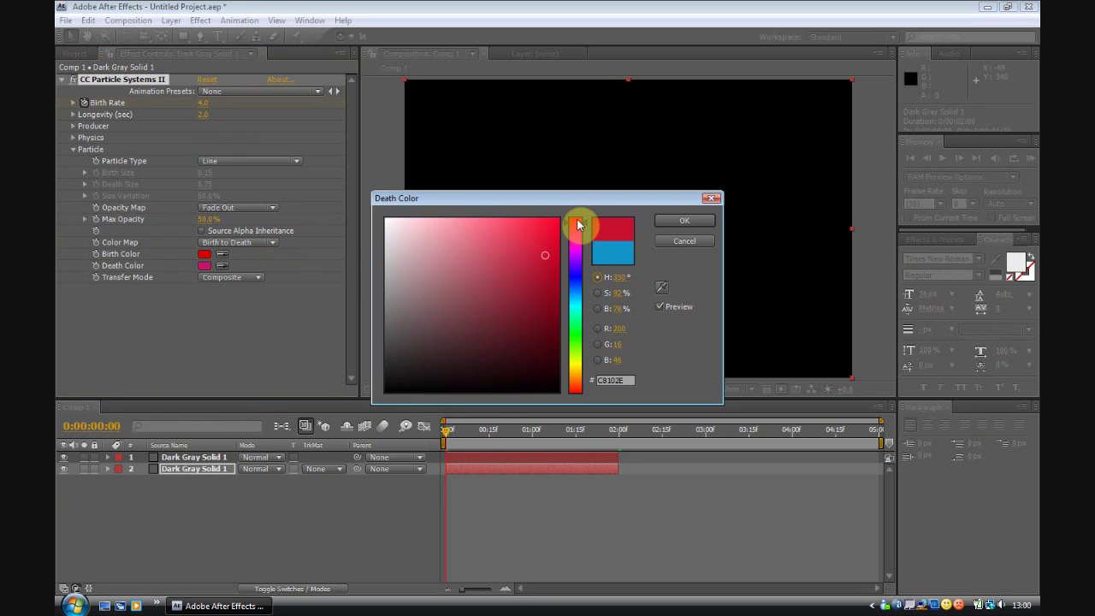
pyautogui.click(683, 222)
pyautogui.click(1029, 158)
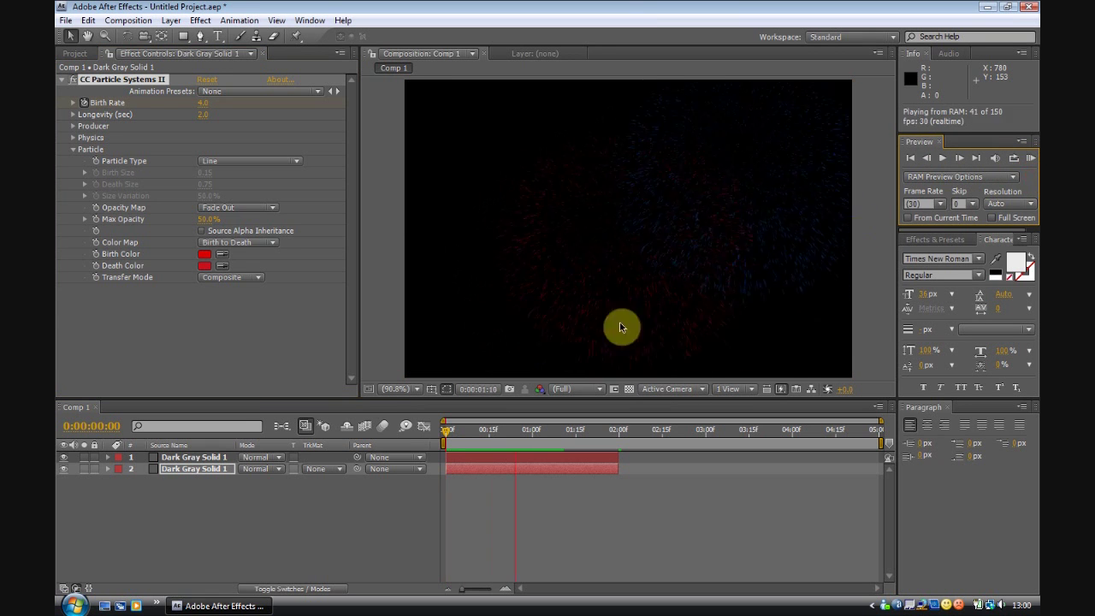
pyautogui.click(523, 308)
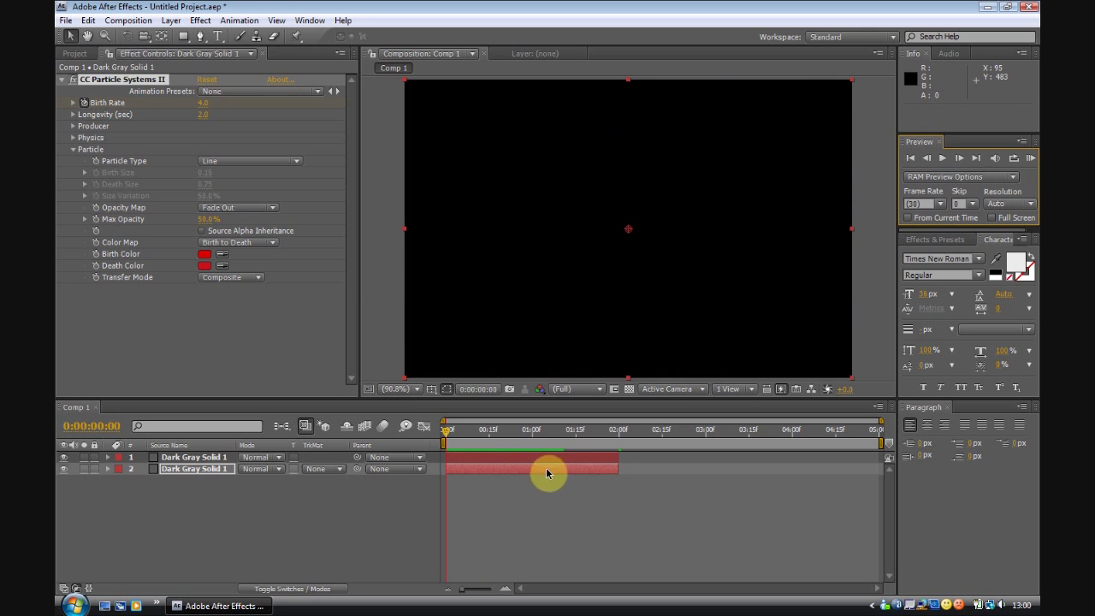
# Sequence both particle layers with Keyframe Assistant > Sequence Layers, overlapping by 0:00:01:20.
pyautogui.moveTo(216, 507); pyautogui.dragTo(190, 458)
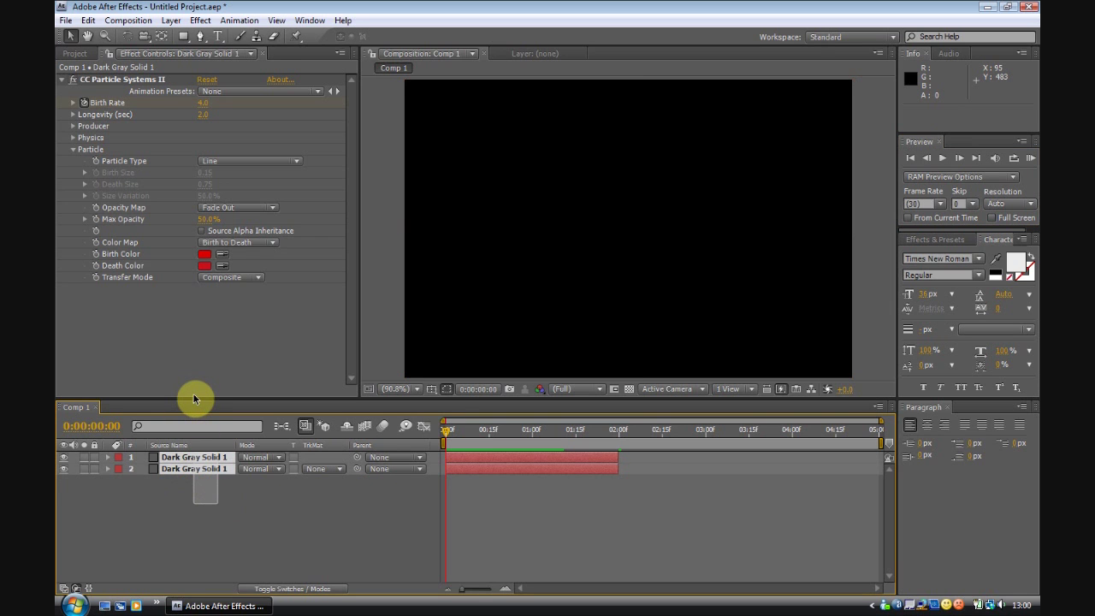
pyautogui.click(249, 23)
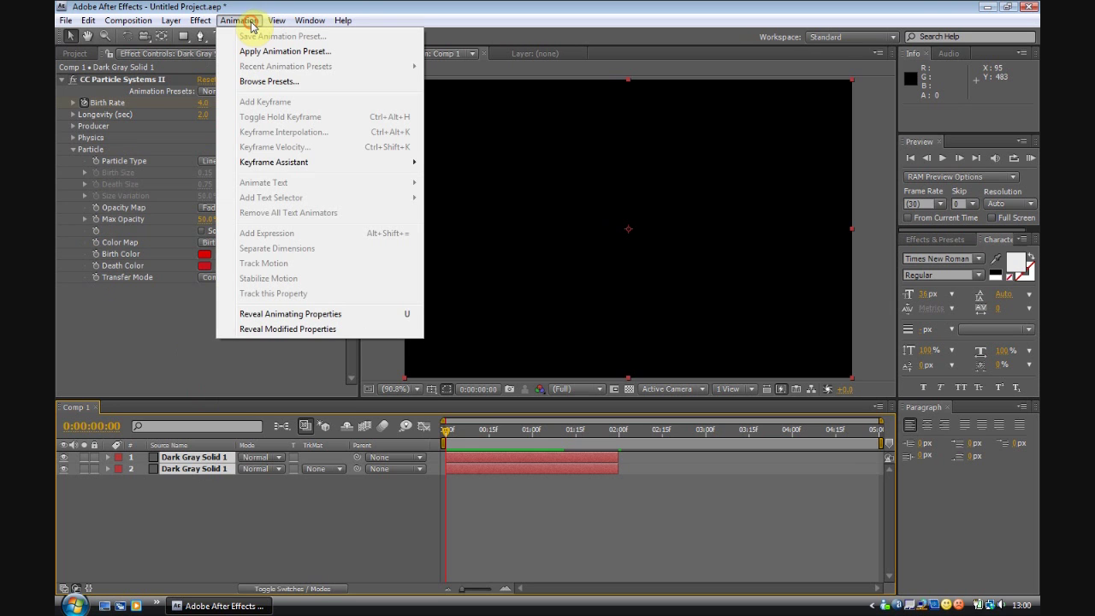
pyautogui.click(343, 163)
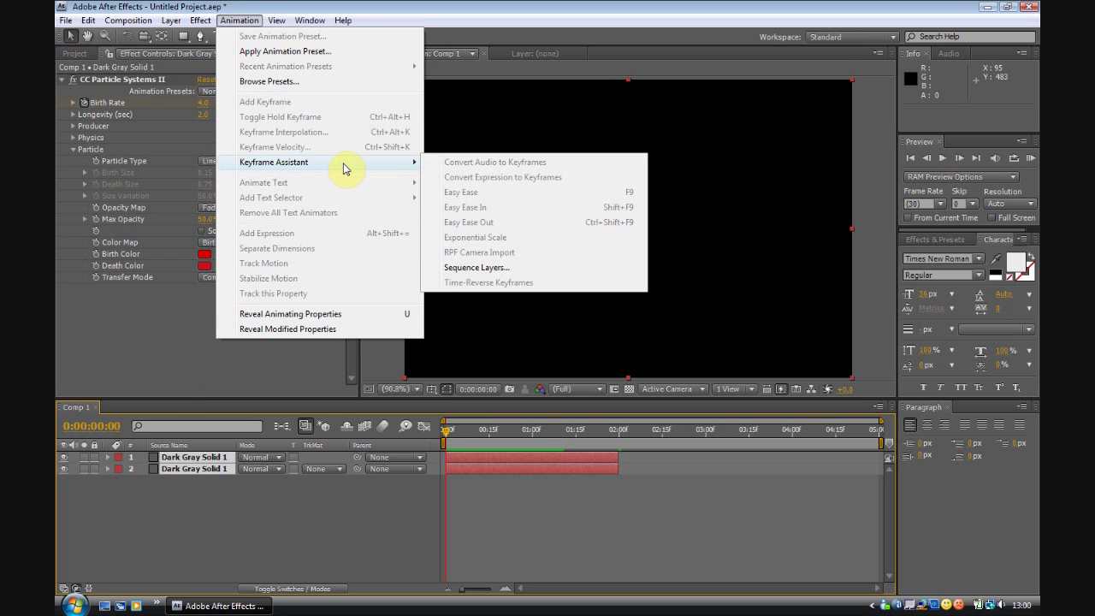
pyautogui.click(479, 268)
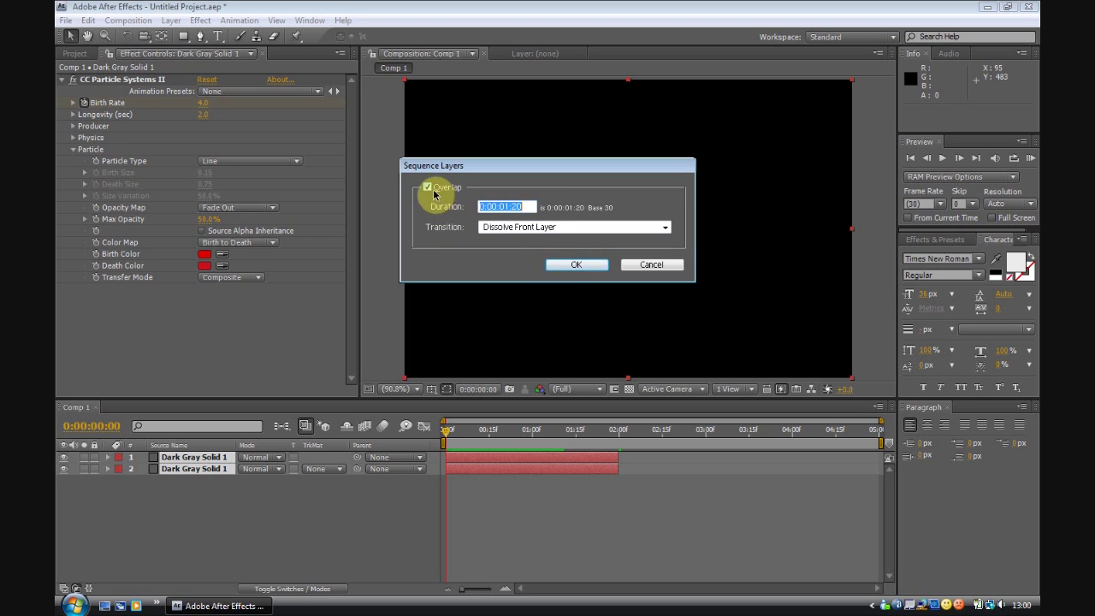
pyautogui.click(575, 265)
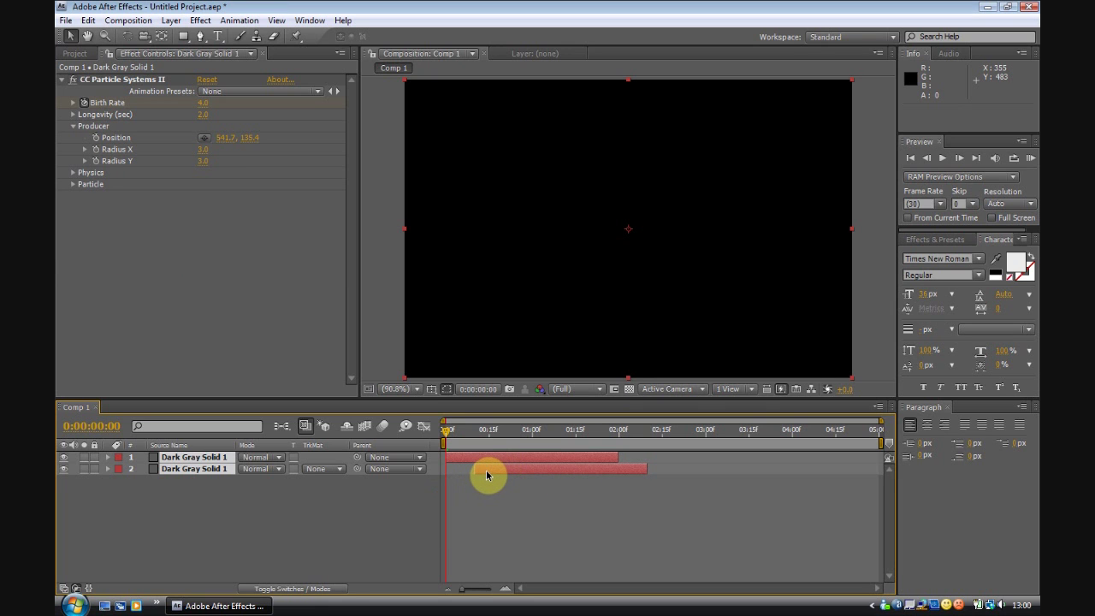
# RAM-preview the blue burst followed by the red burst, then stop the looping playback.
pyautogui.click(1030, 159)
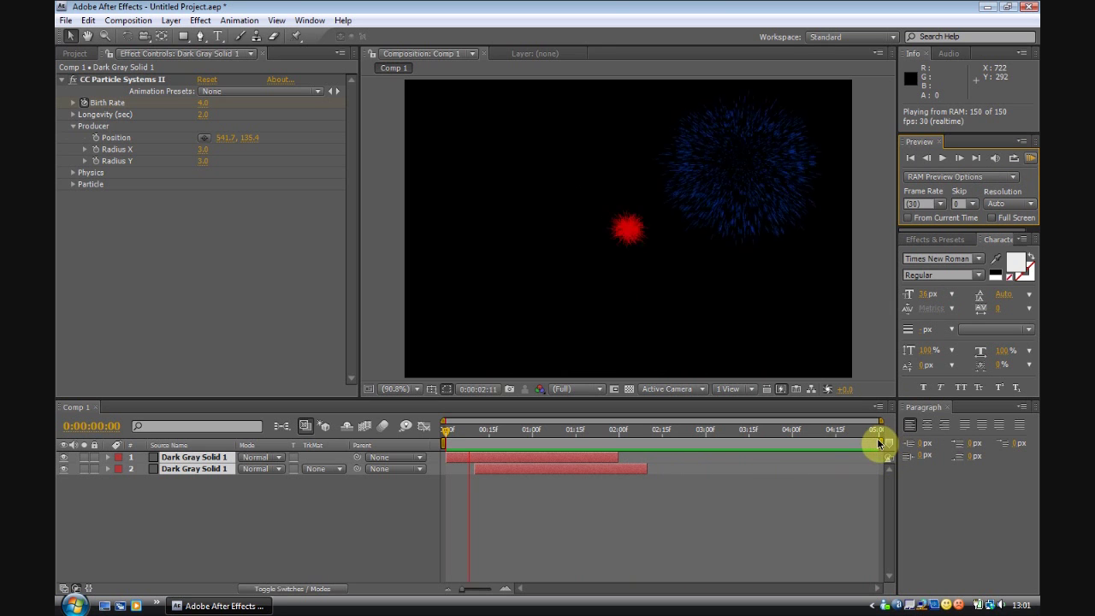
pyautogui.click(848, 471)
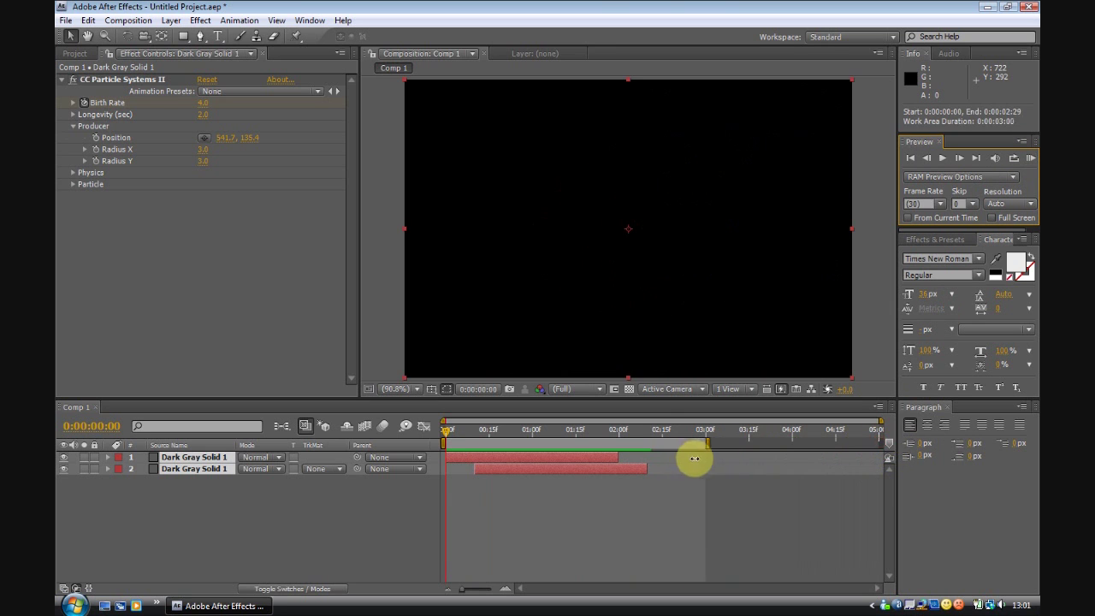